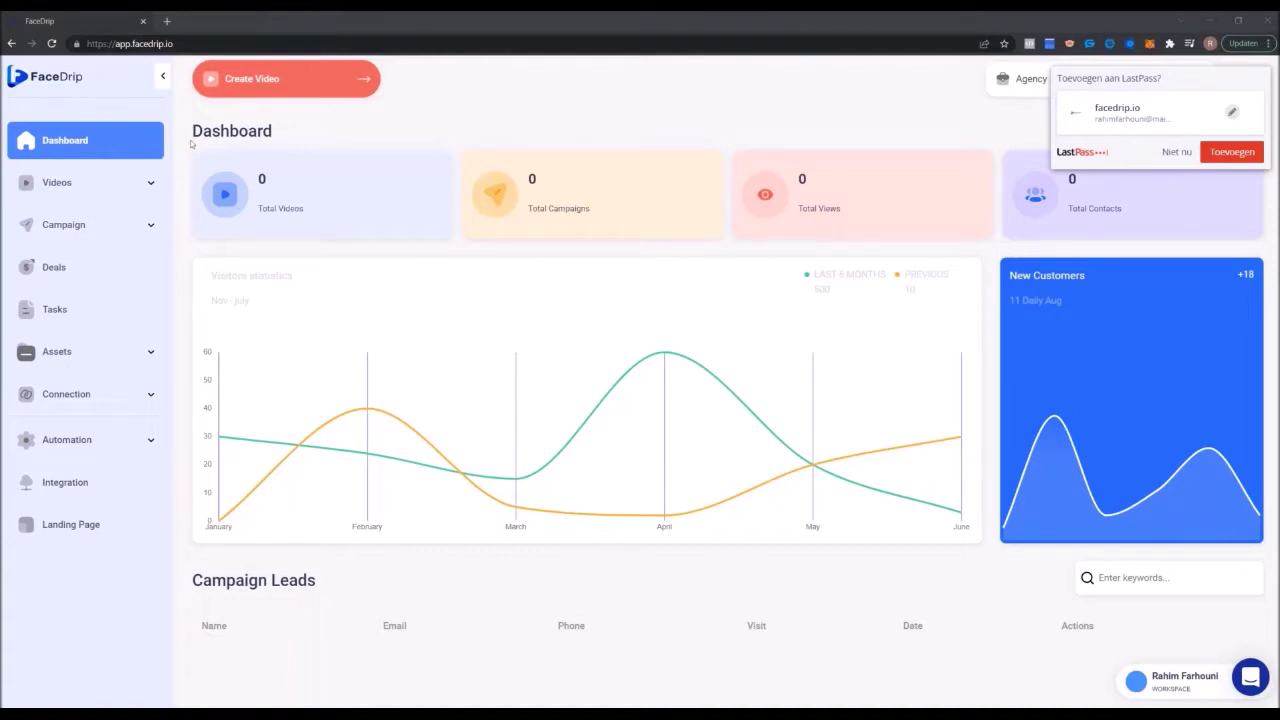
# - Start creating a new video and decline the password manager's offer to save the login
pyautogui.click(104, 232)
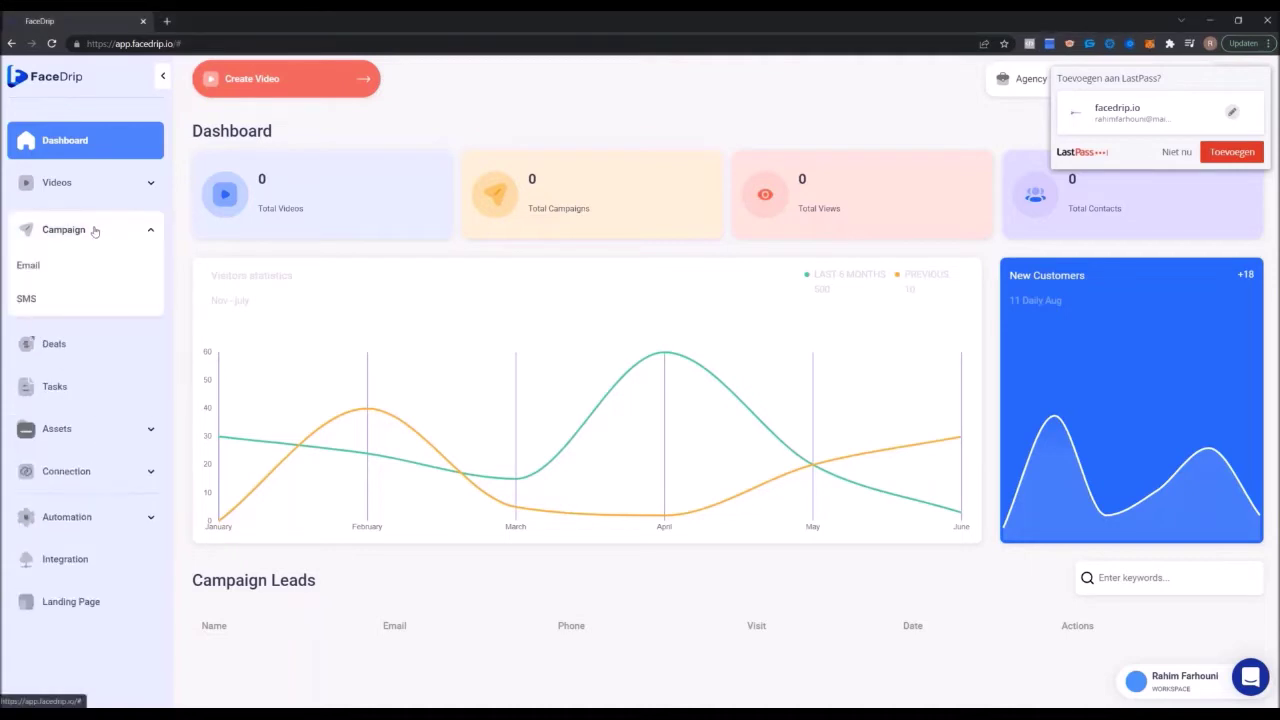
pyautogui.click(270, 73)
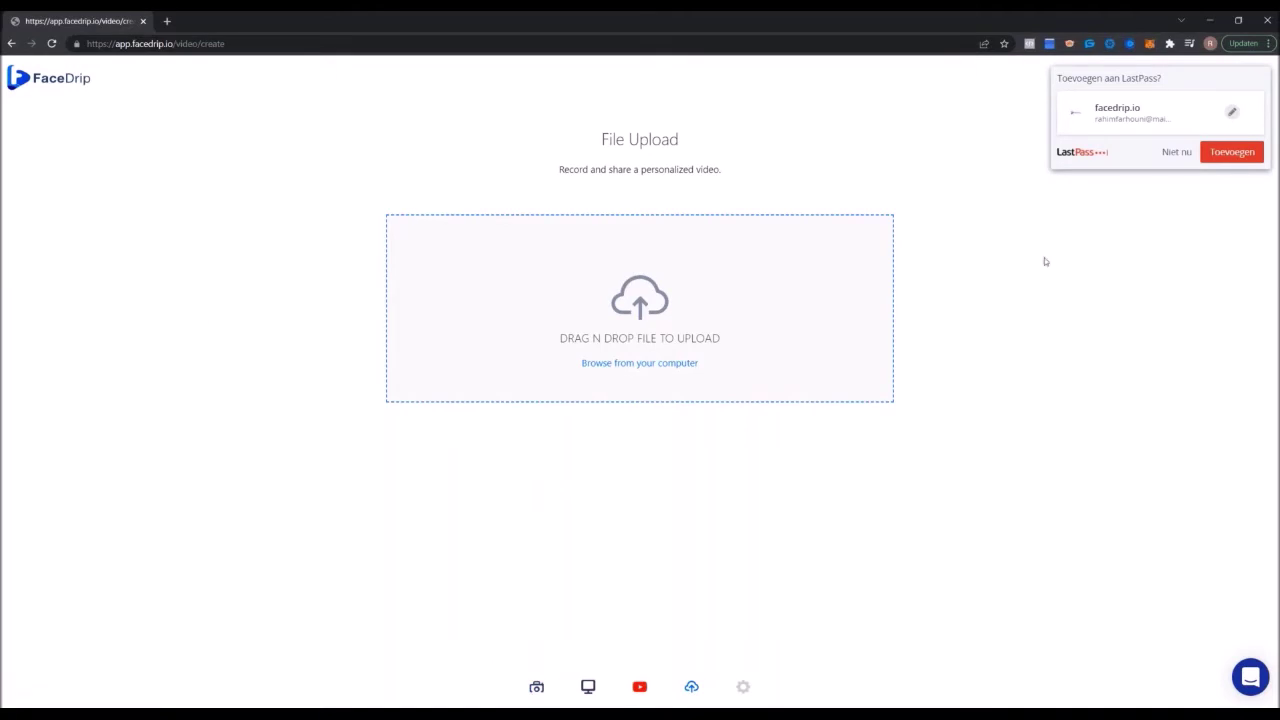
pyautogui.click(1176, 152)
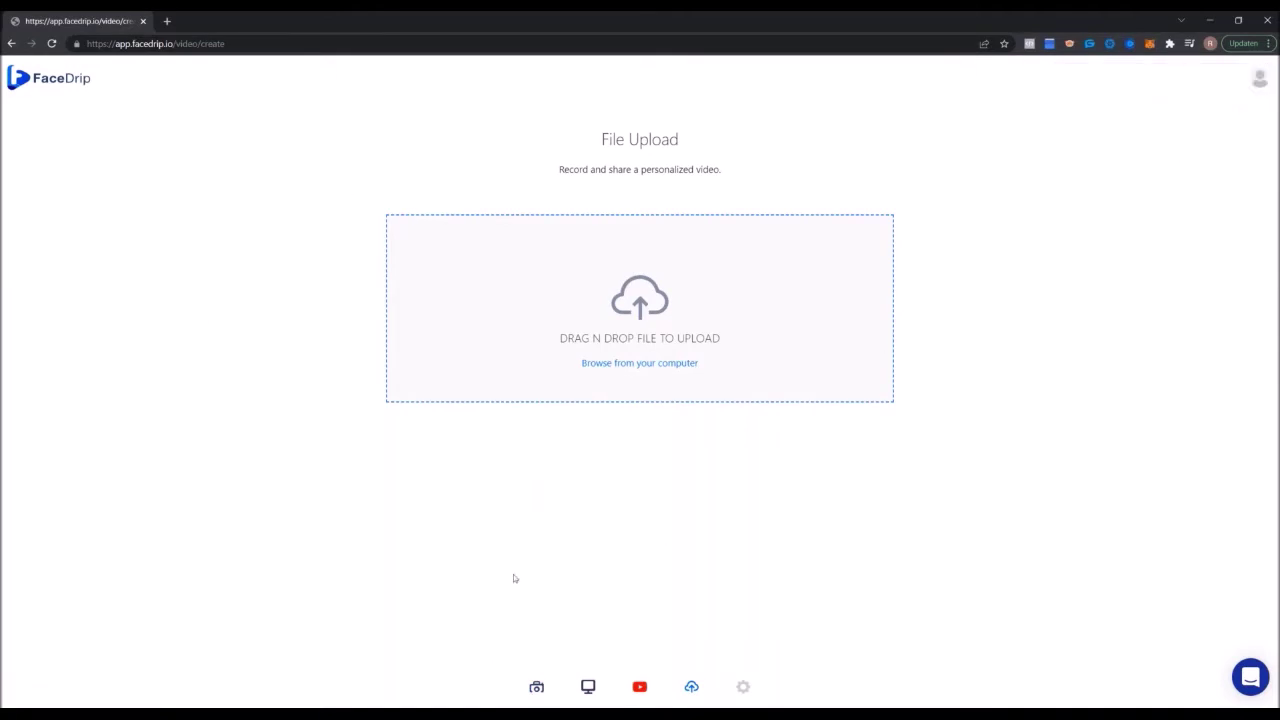
# - Search YouTube for "traffic secrets" in a new browser tab and look through the videos found
pyautogui.click(167, 20)
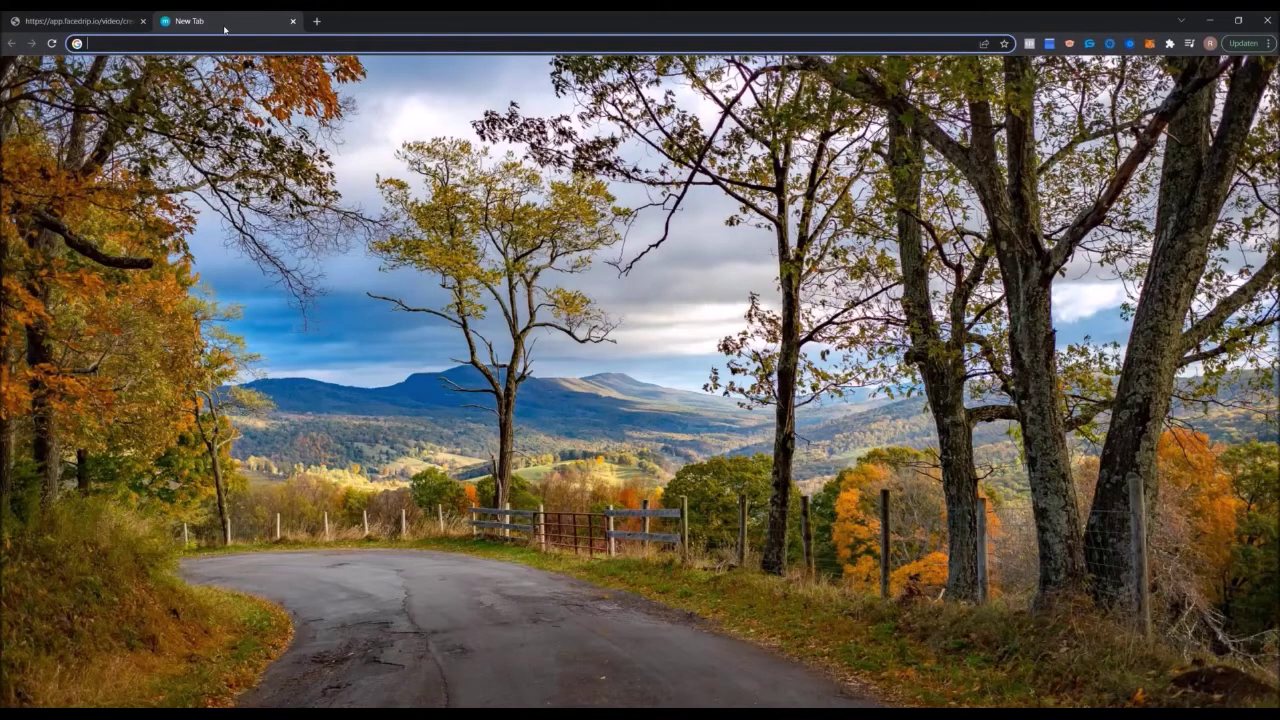
pyautogui.write('youtube.com')
pyautogui.press('Tab')
pyautogui.write('traff')
pyautogui.press('Return')
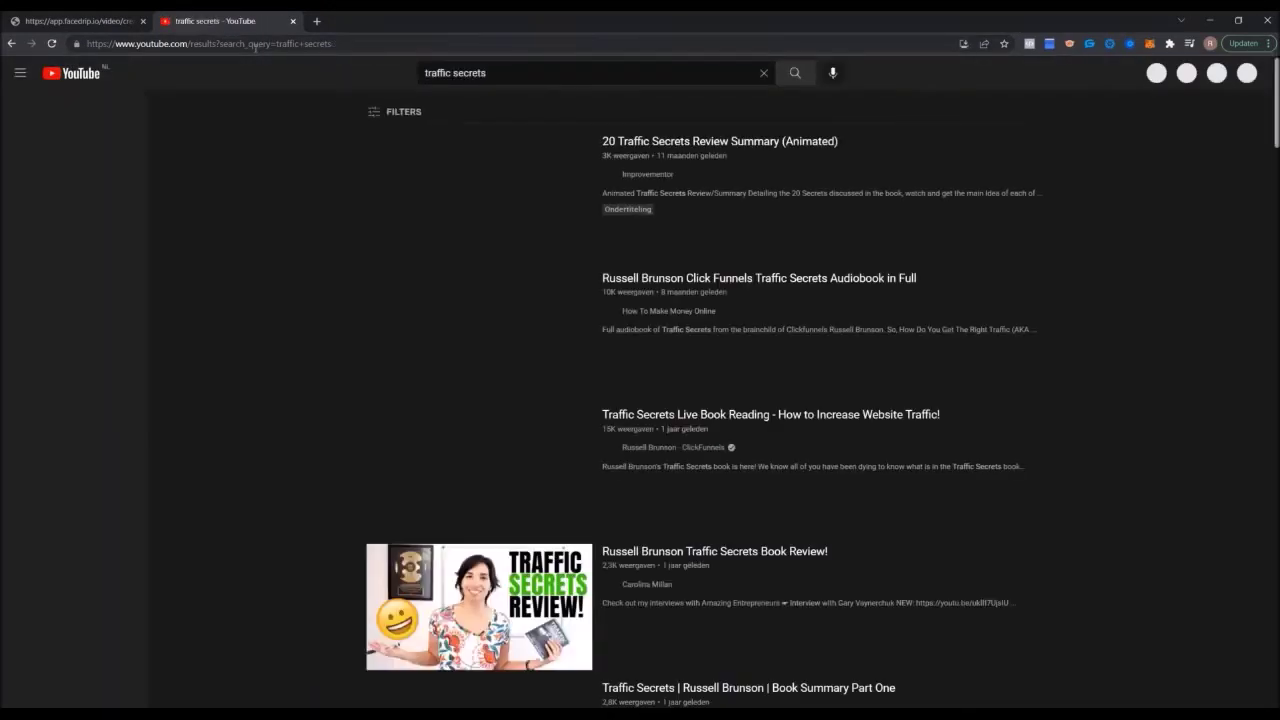
pyautogui.scroll(-1, 823, 404)
pyautogui.scroll(-2, 480, 300)
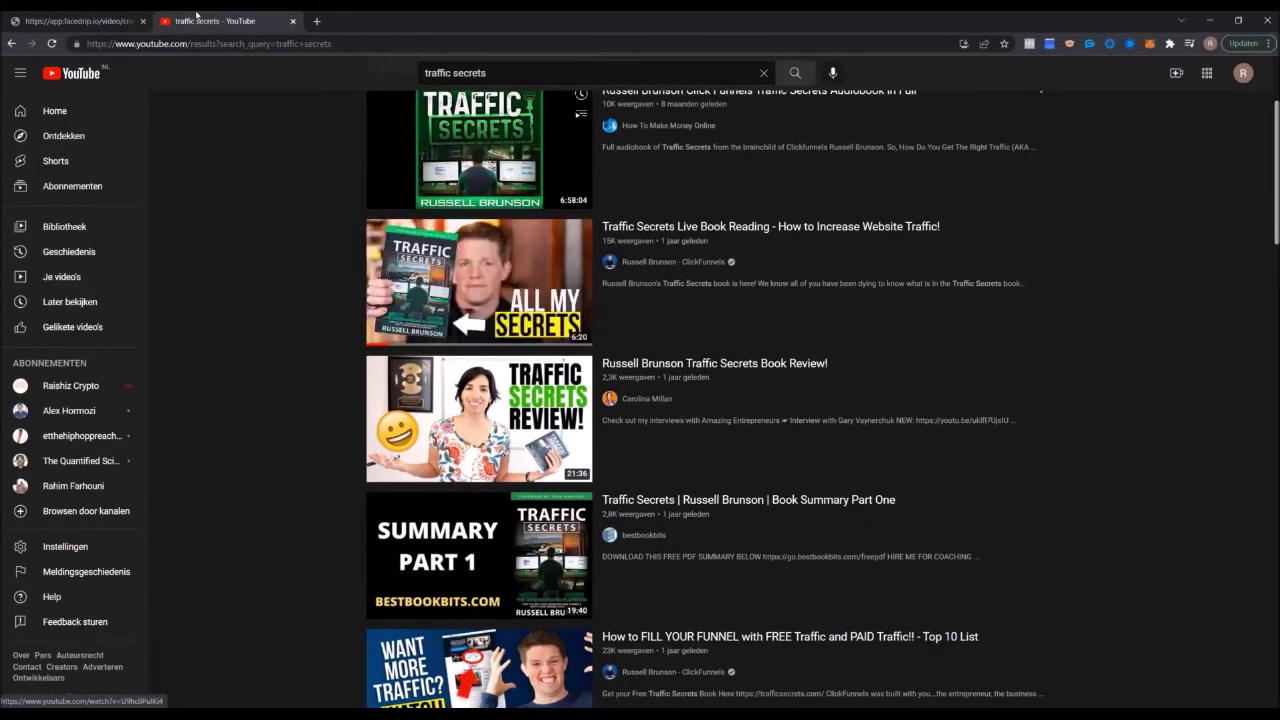
# - Return to FaceDrip and upload the "Traffic Secrets Live Book Reading" video file from the desktop
pyautogui.click(77, 14)
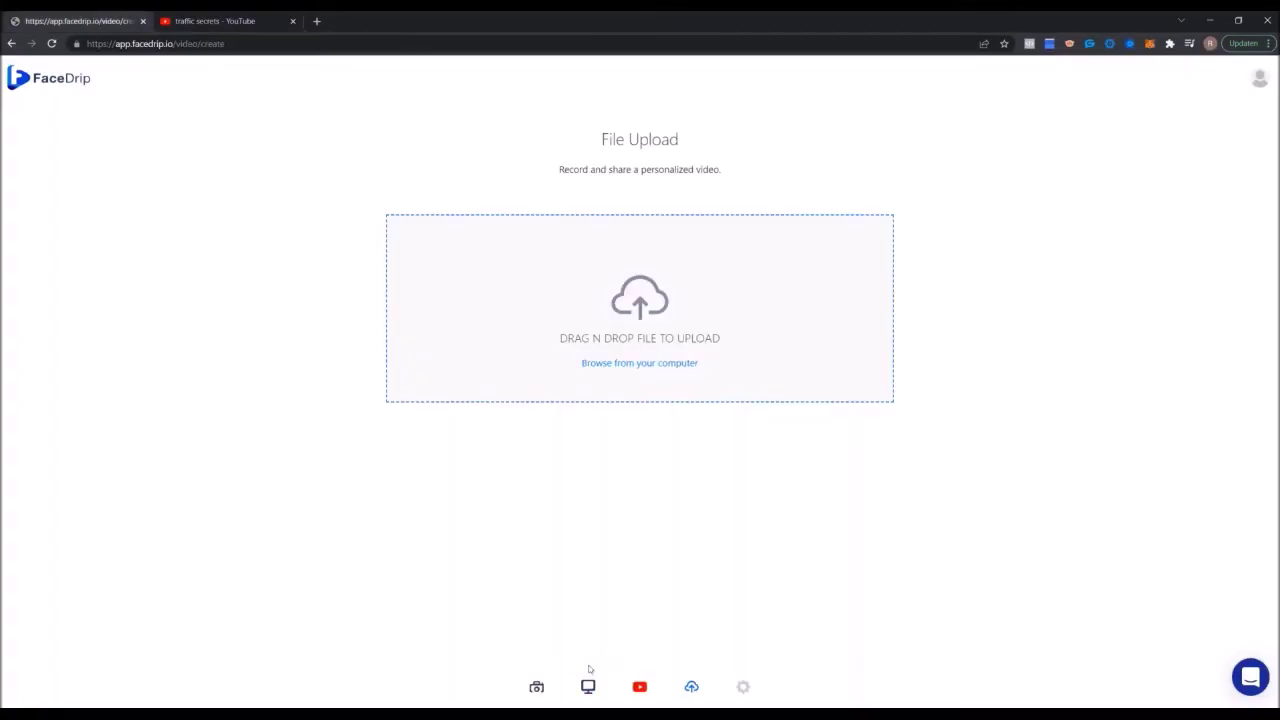
pyautogui.click(646, 654)
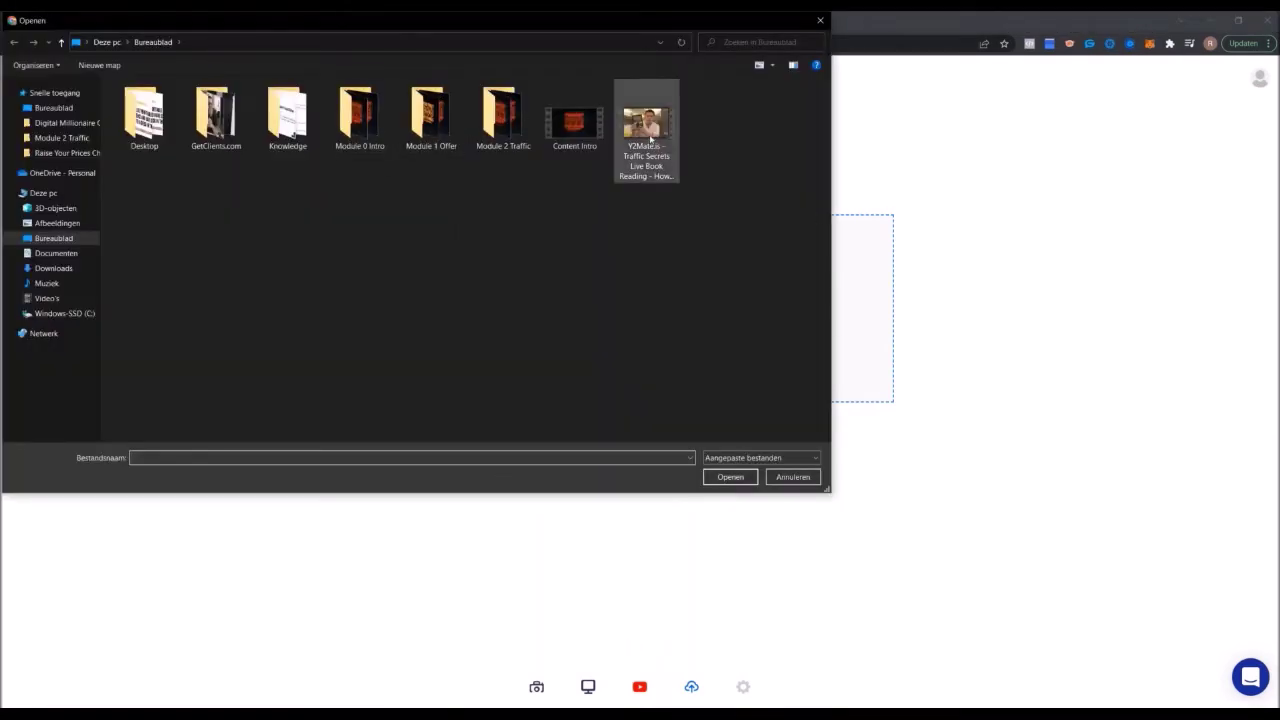
pyautogui.doubleClick(650, 139)
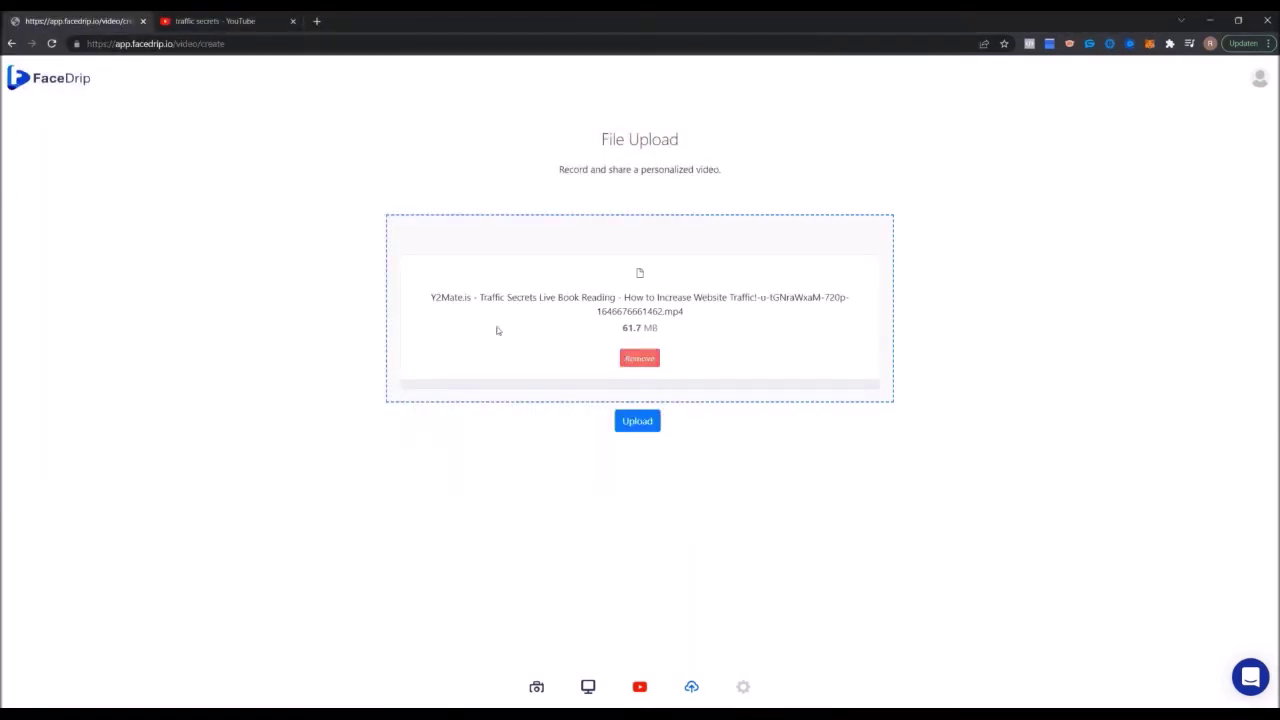
pyautogui.click(646, 421)
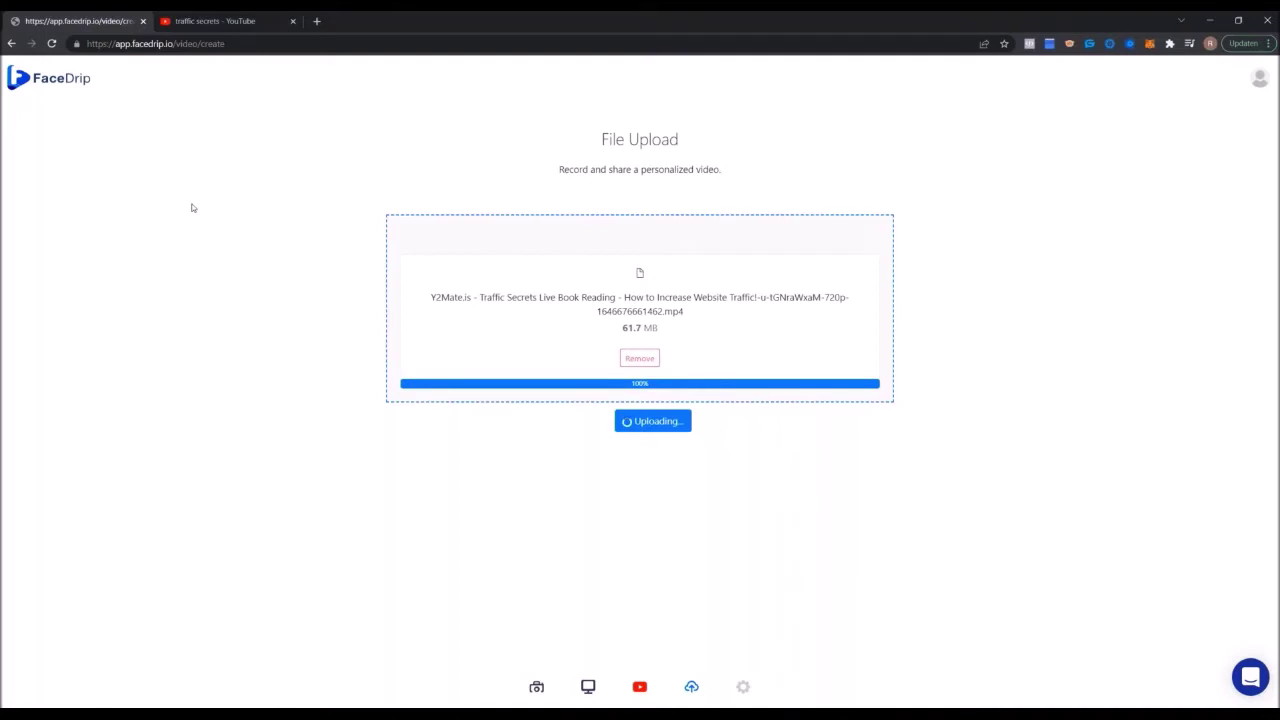
pyautogui.click(186, 17)
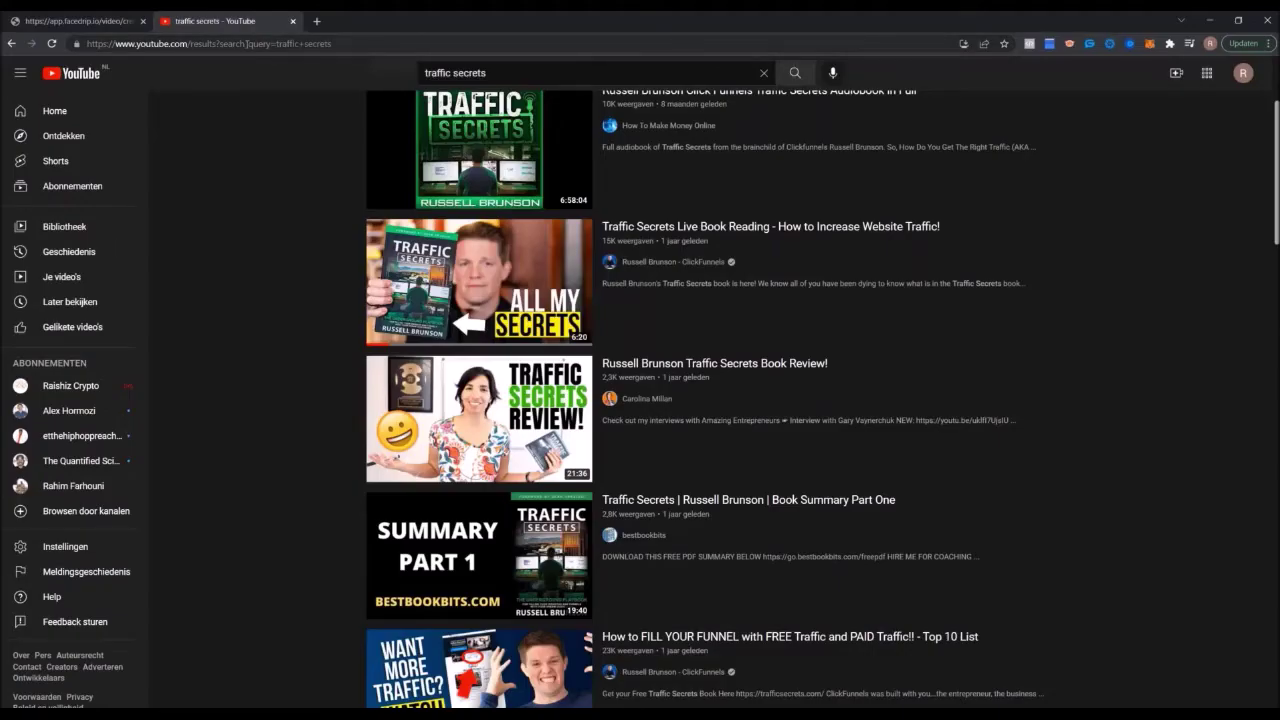
pyautogui.click(121, 14)
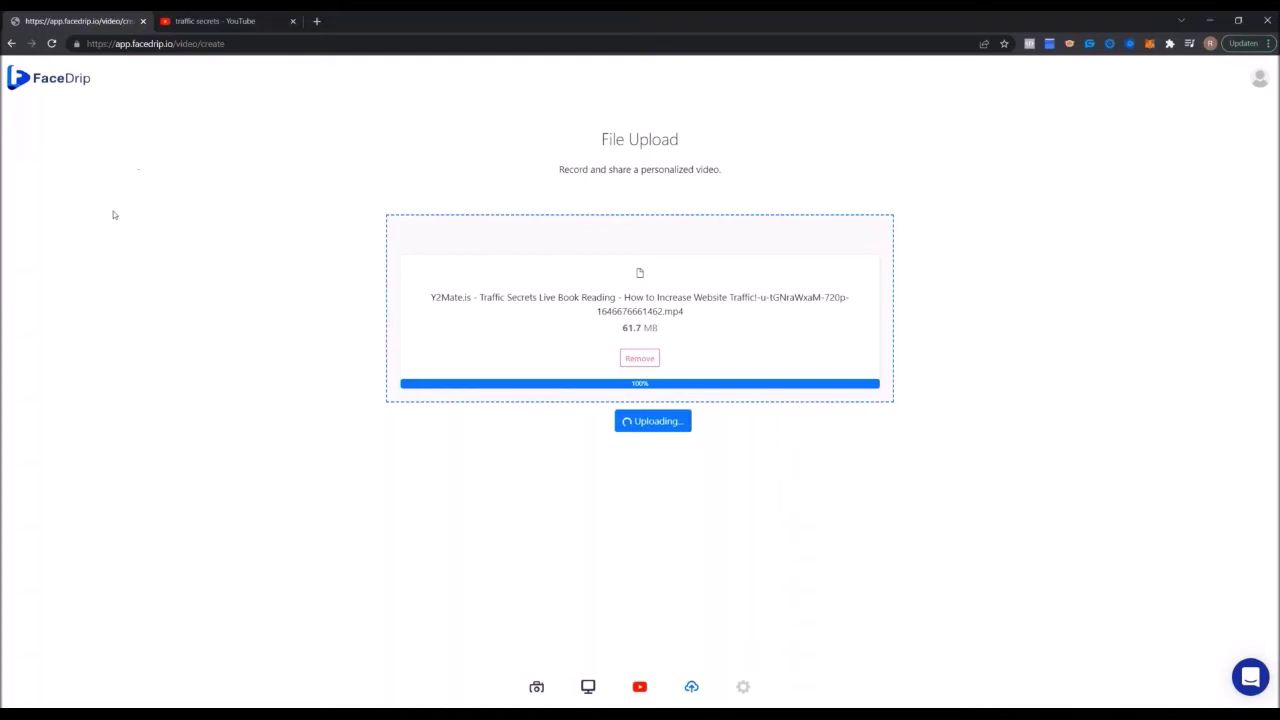
# - Search the web for "dotcomsecrets" in the YouTube tab, open the official Dotcomsecrets.com page and select its address
pyautogui.click(266, 21)
pyautogui.click(266, 44)
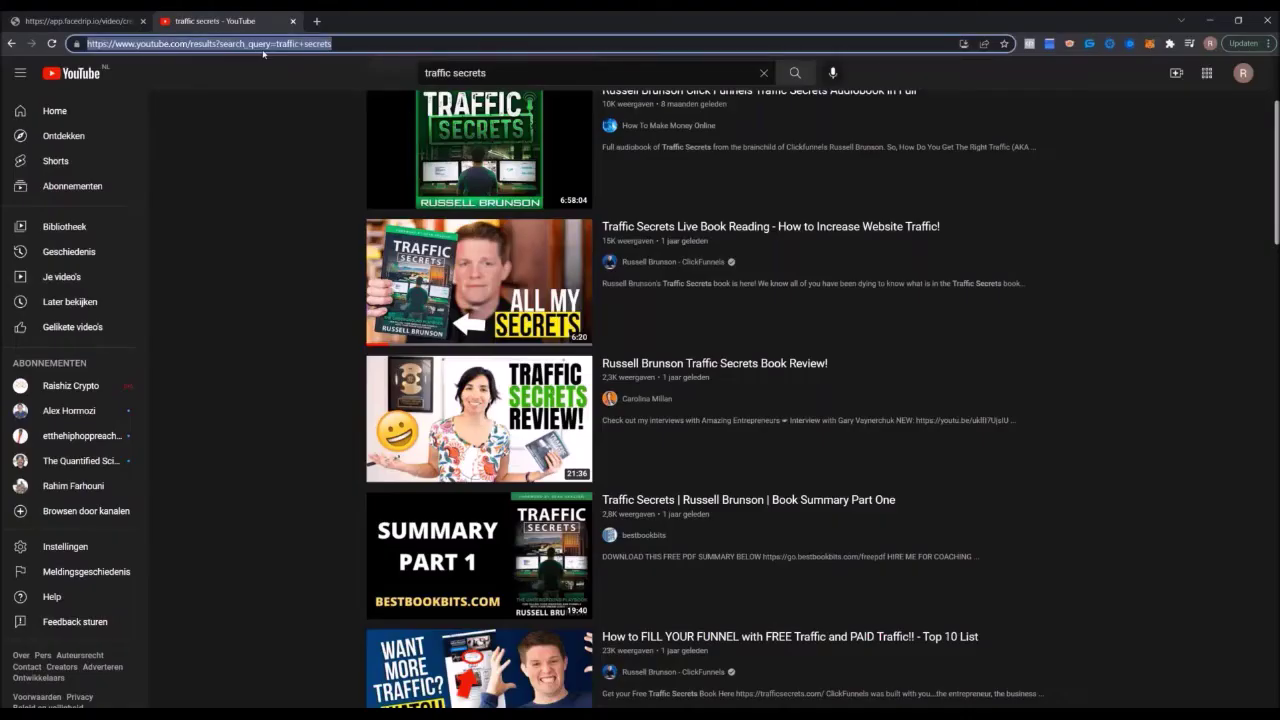
pyautogui.write('dot')
pyautogui.write('com')
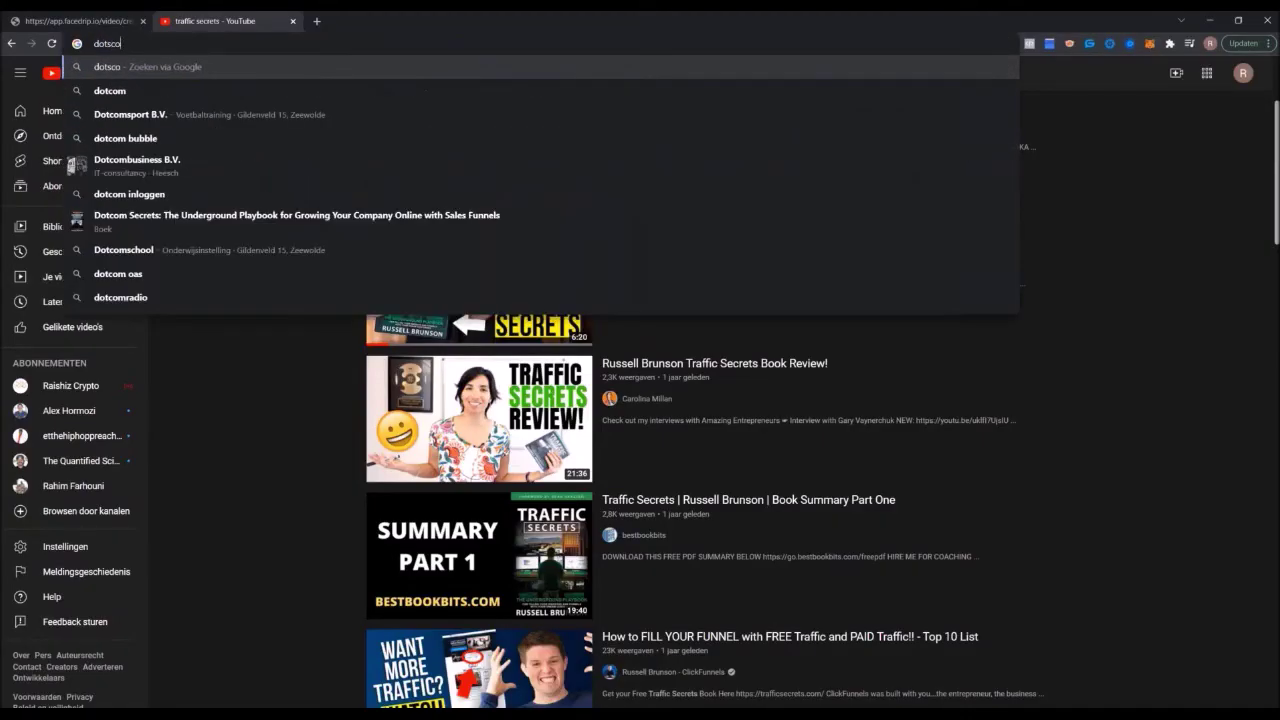
pyautogui.write(' secrets')
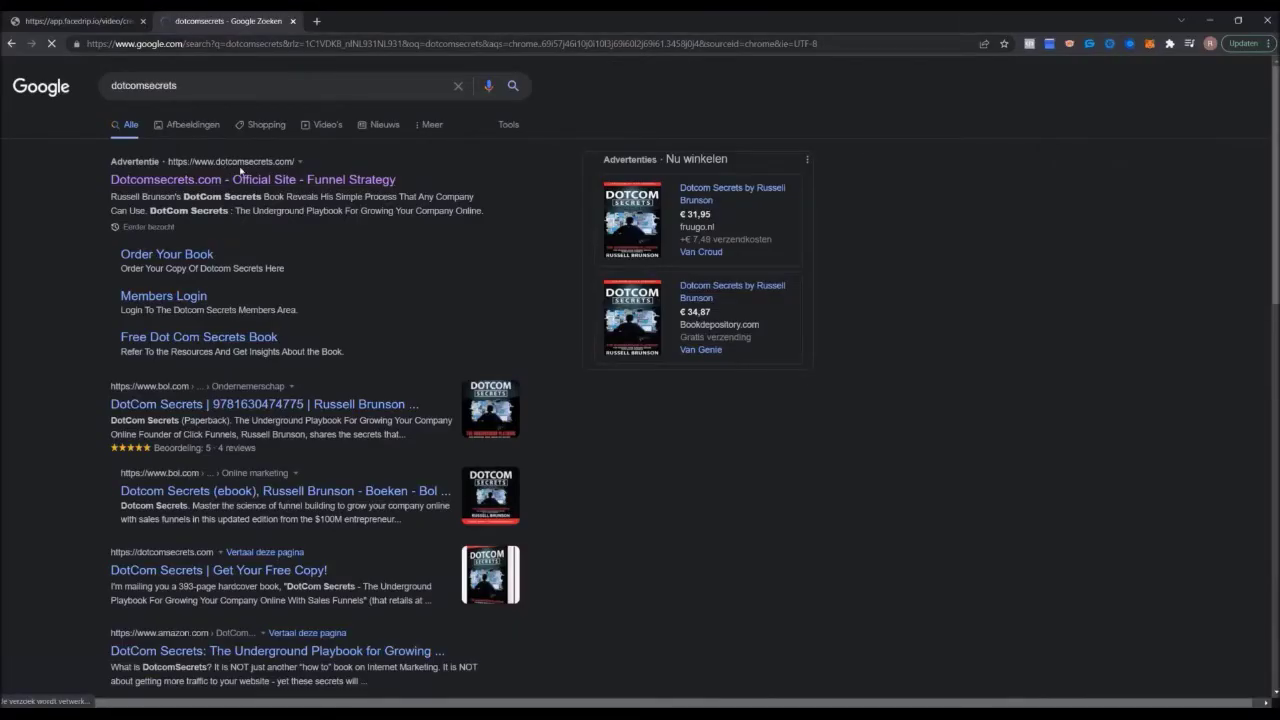
pyautogui.click(240, 178)
pyautogui.click(297, 44)
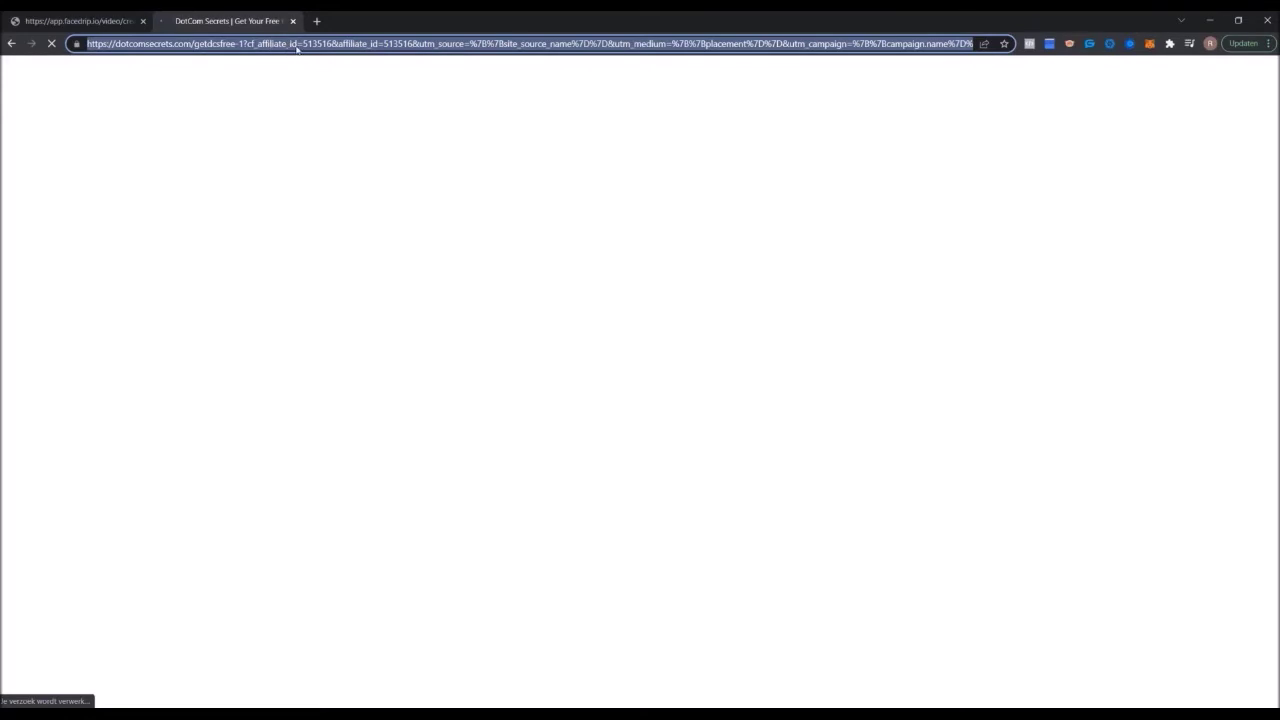
# - Return to FaceDrip and replace the uploaded video's title with "Watch This Right Now If You Need More Traffic To Your Offers"
pyautogui.click(113, 19)
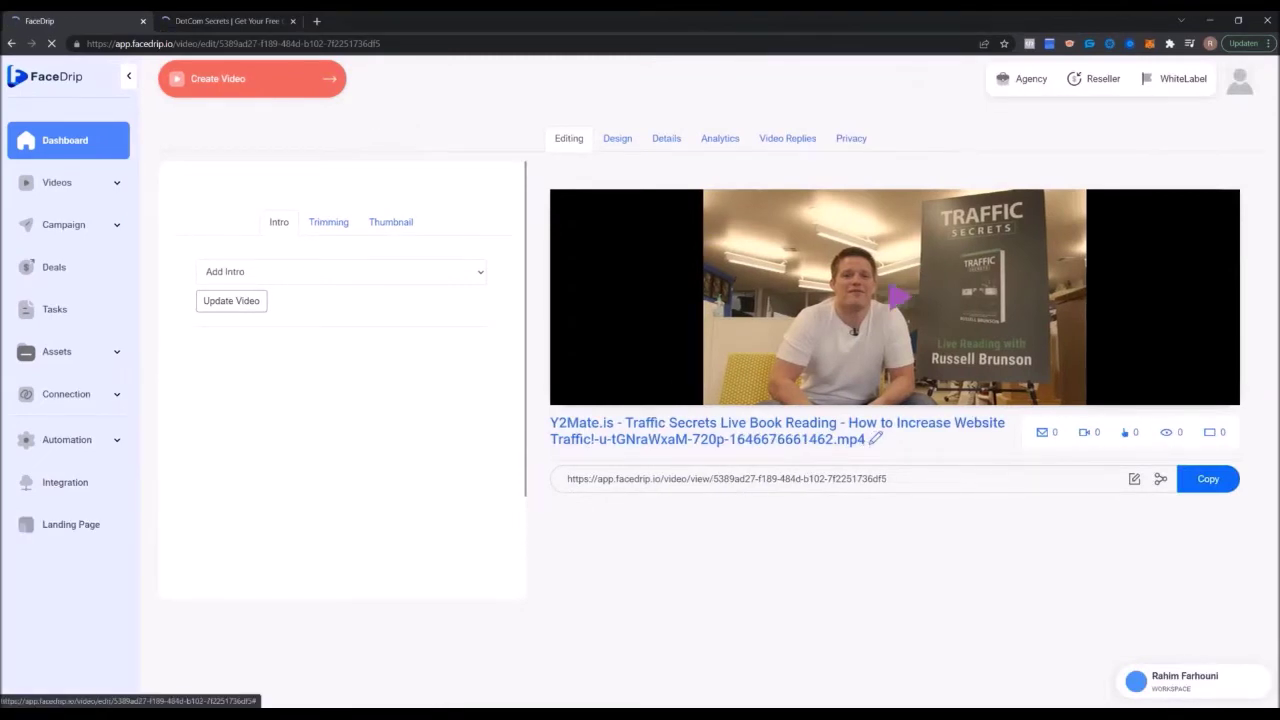
pyautogui.click(875, 438)
pyautogui.tripleClick(874, 436)
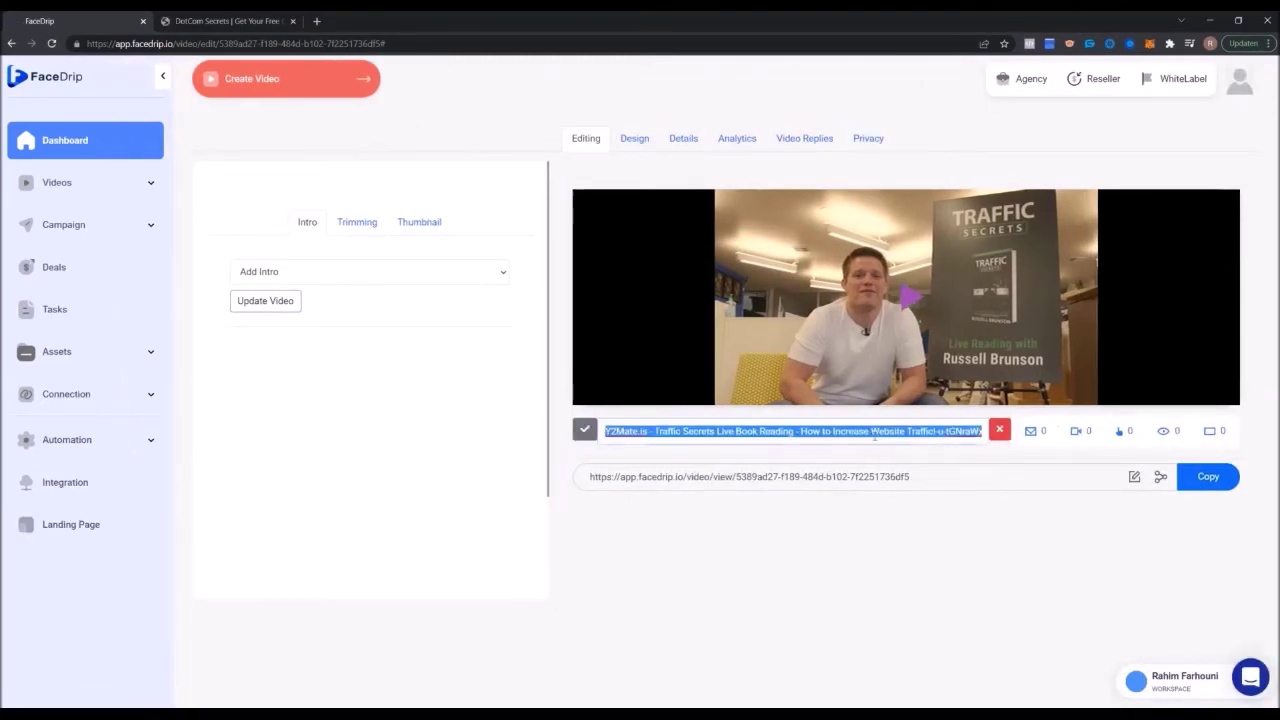
pyautogui.write('Watch This R')
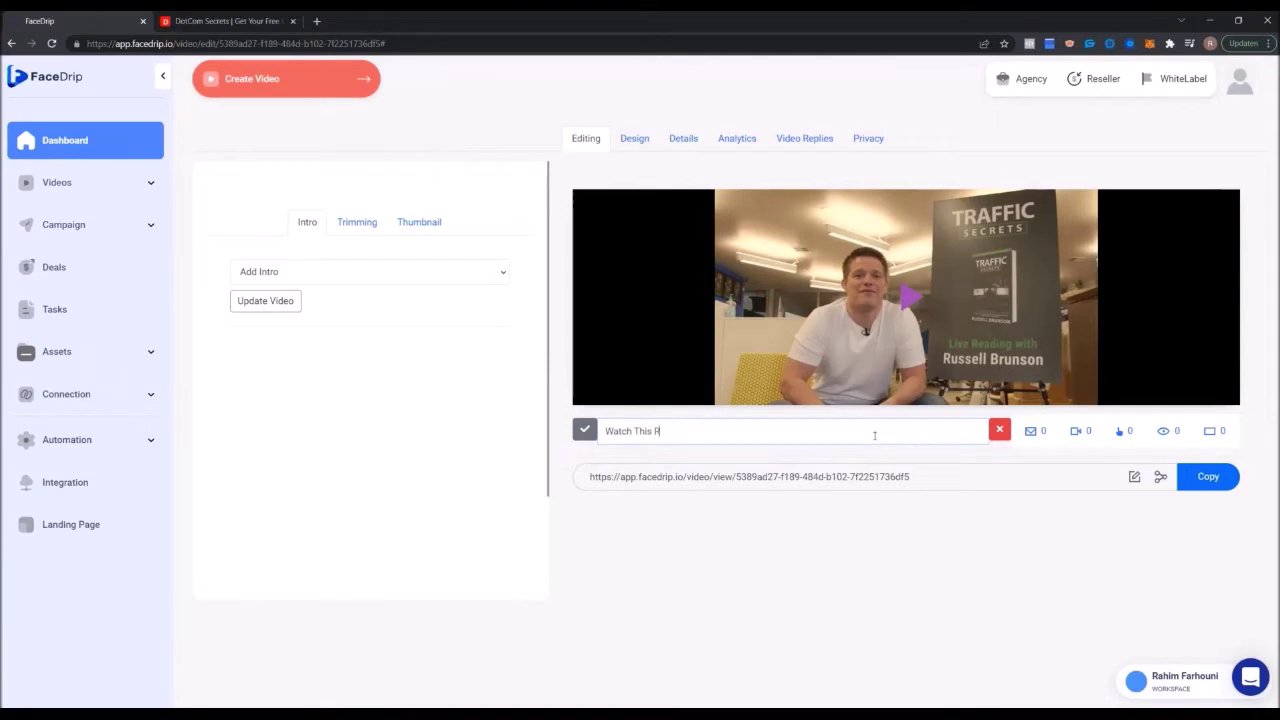
pyautogui.write('ight Now If You need')
pyautogui.press('BackSpace')
pyautogui.press('BackSpace')
pyautogui.press('BackSpace')
pyautogui.press('BackSpace')
pyautogui.write('Need More T')
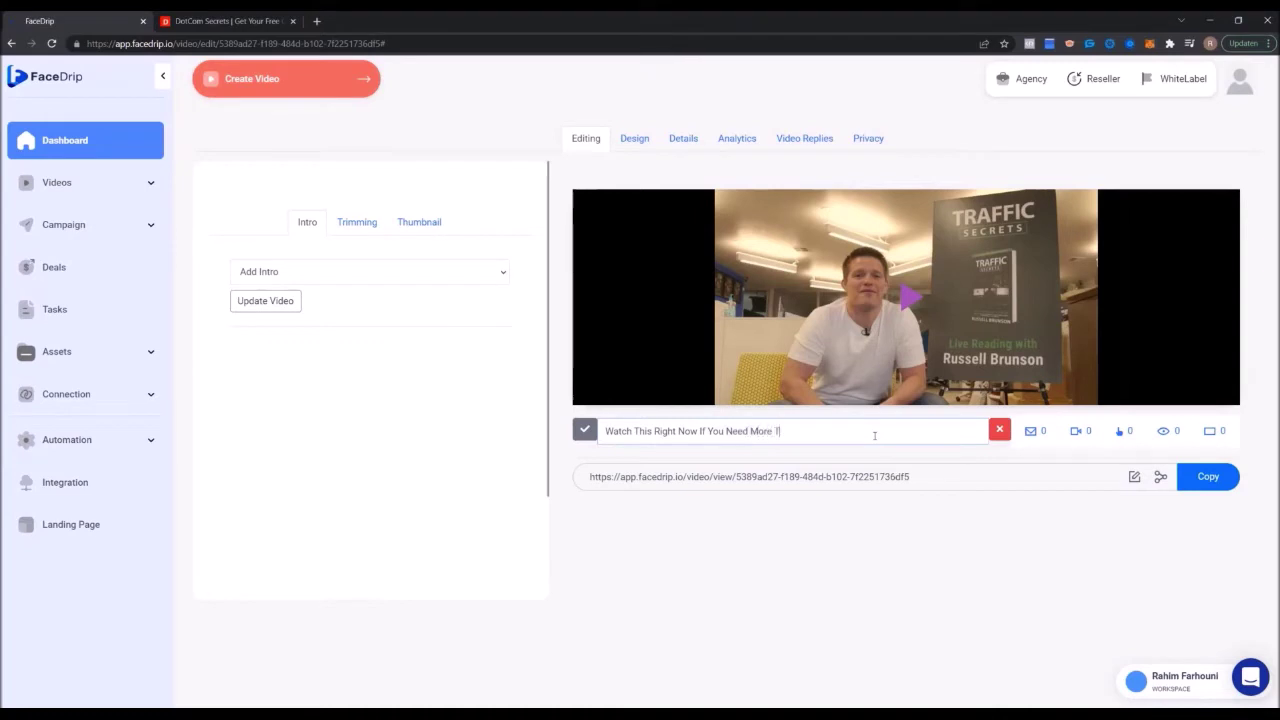
pyautogui.write('raffic To Your Offers')
pyautogui.press('super+period')
pyautogui.write('vink')
pyautogui.press('Return')
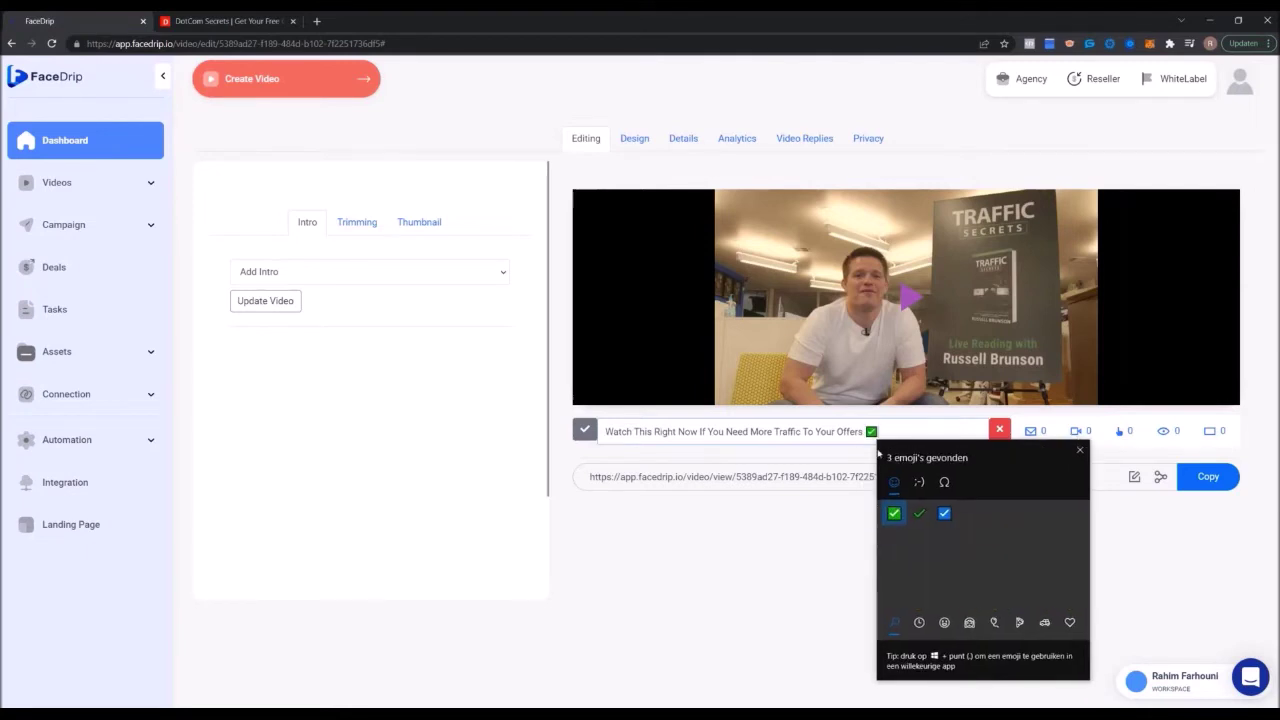
pyautogui.press('BackSpace')
pyautogui.write('vinge')
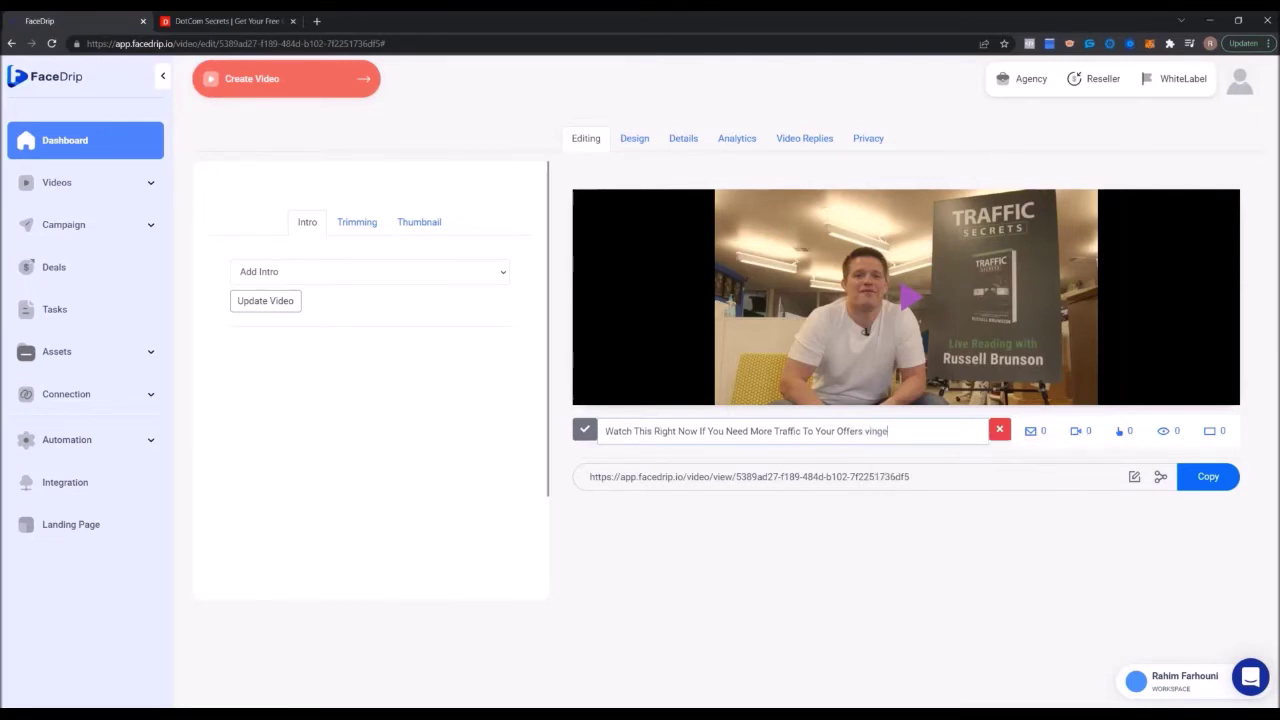
pyautogui.press('BackSpace')
pyautogui.press('BackSpace')
pyautogui.press('BackSpace')
pyautogui.press('BackSpace')
pyautogui.press('BackSpace')
# - Add two downward-pointing finger emojis to the end of the video title and save the title
pyautogui.press('super+period')
pyautogui.write('ving')
pyautogui.press('Right')
pyautogui.press('Right')
pyautogui.press('Return')
pyautogui.press('Return')
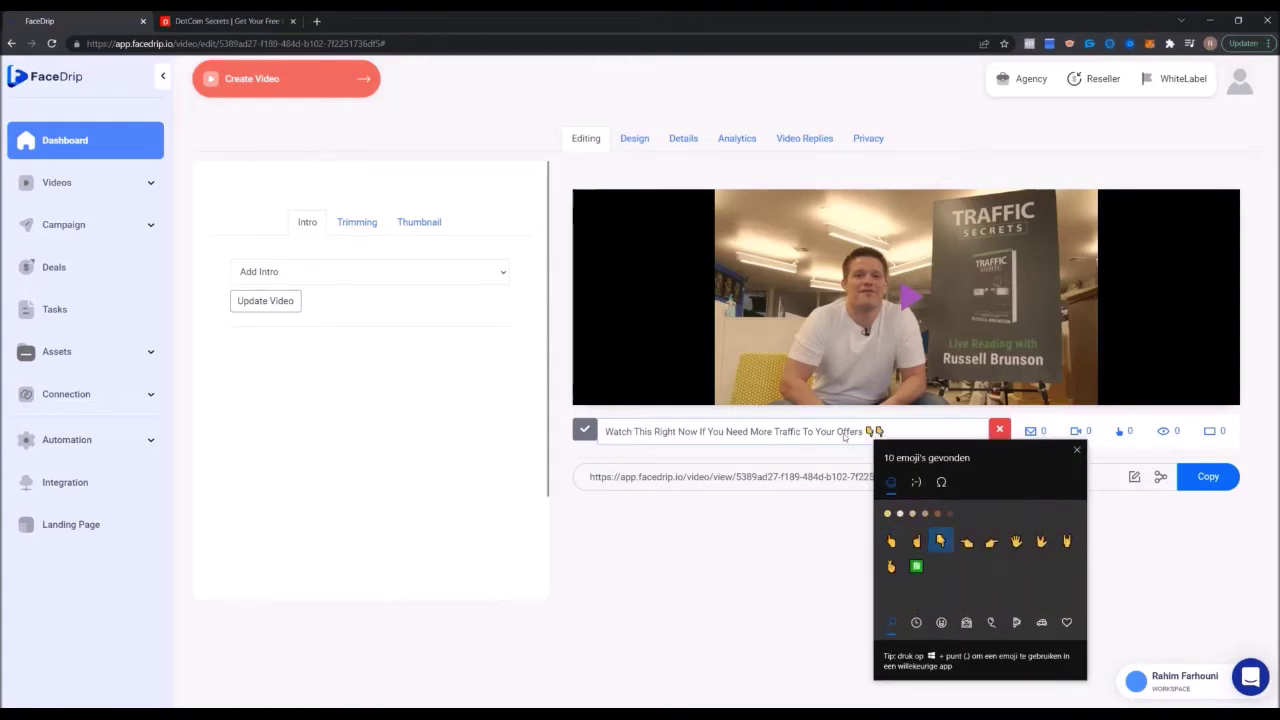
pyautogui.press('Escape')
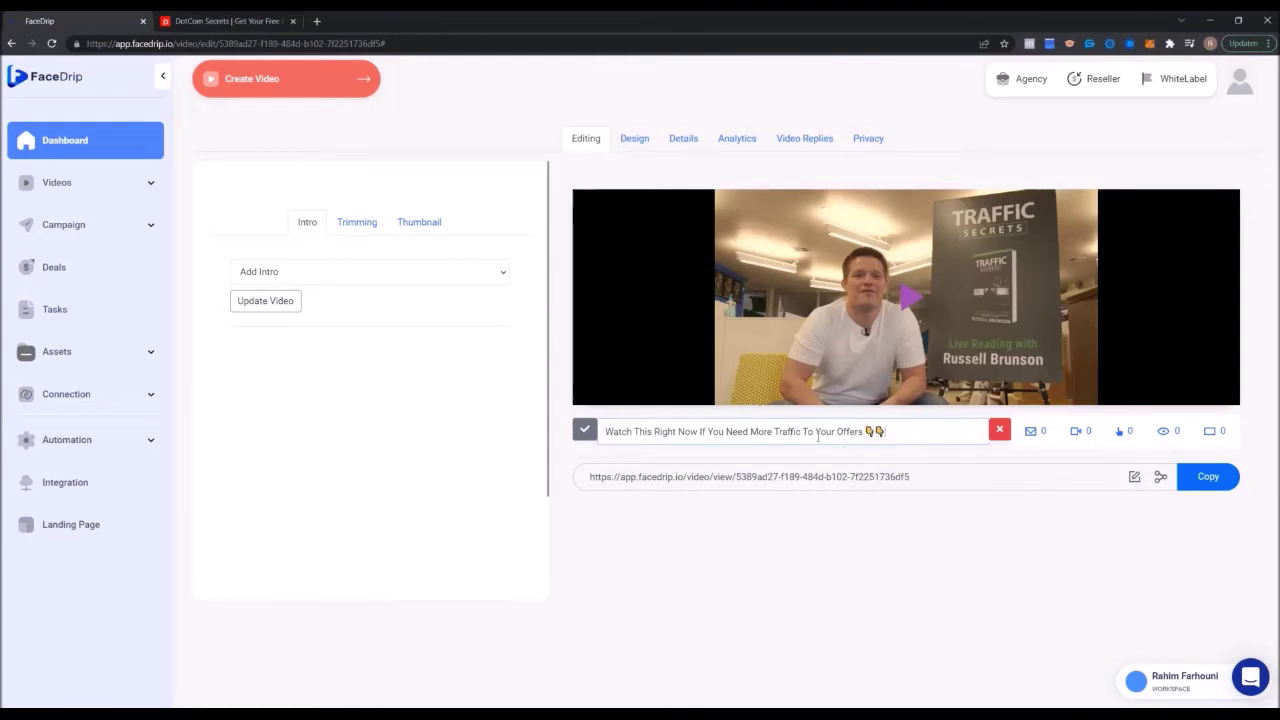
pyautogui.click(600, 434)
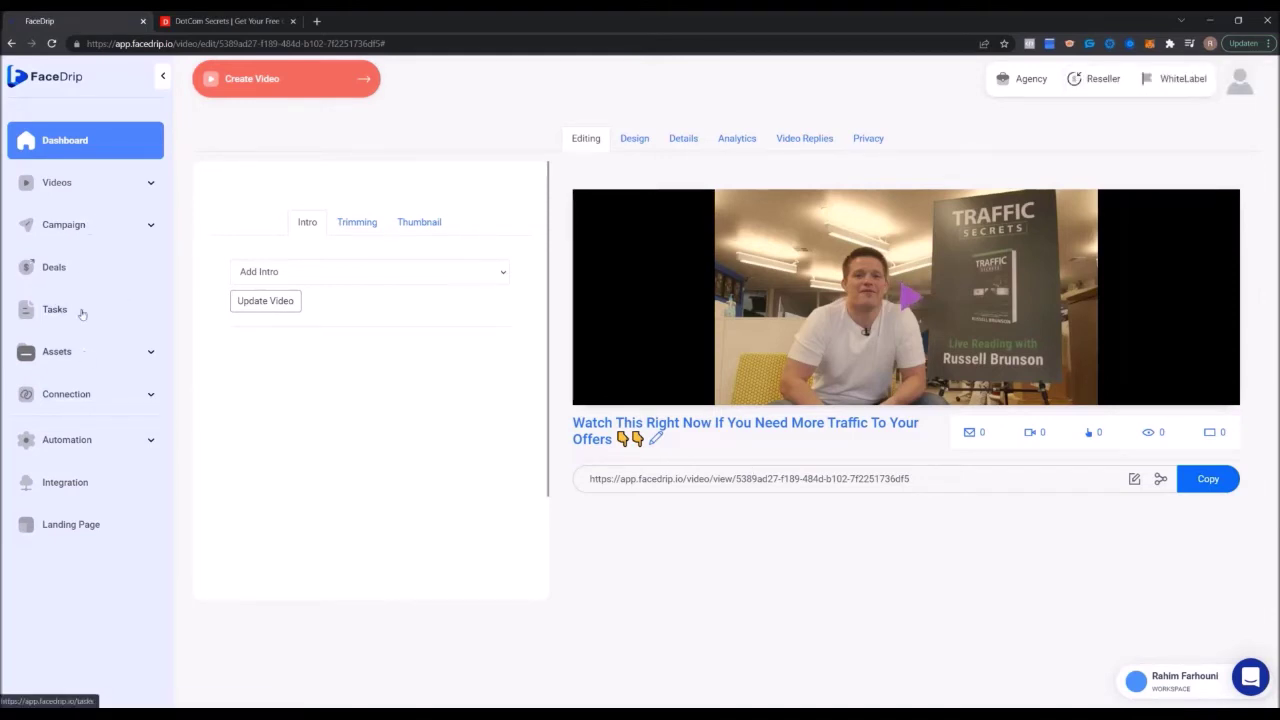
# - Start a new call-to-action asset named "Traffic Secrets Sales Page" with the Web Page type
pyautogui.click(82, 226)
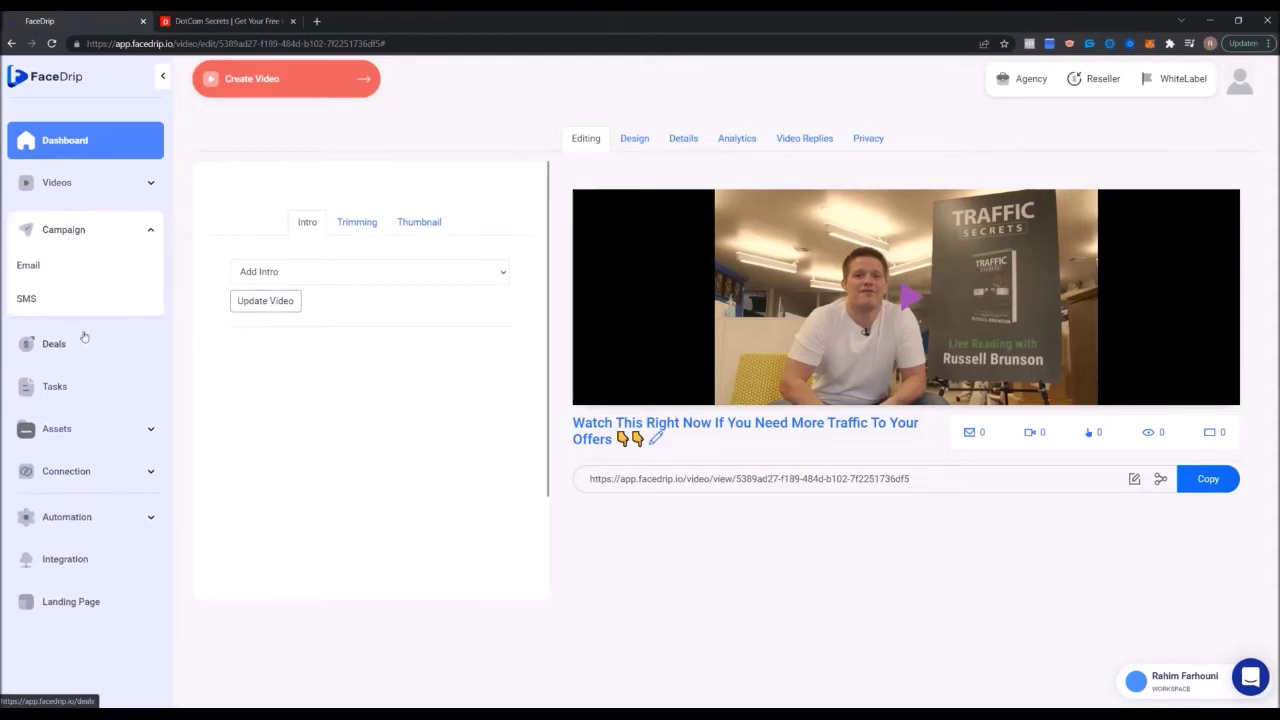
pyautogui.click(95, 430)
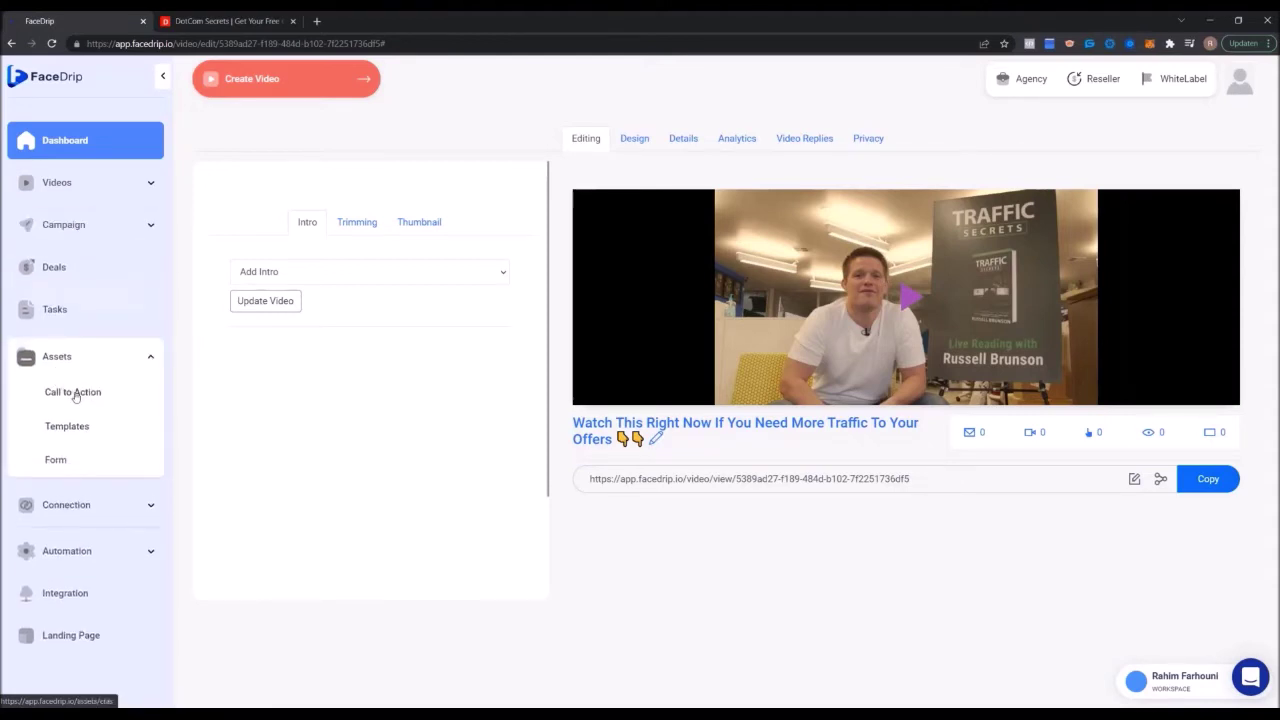
pyautogui.click(73, 393)
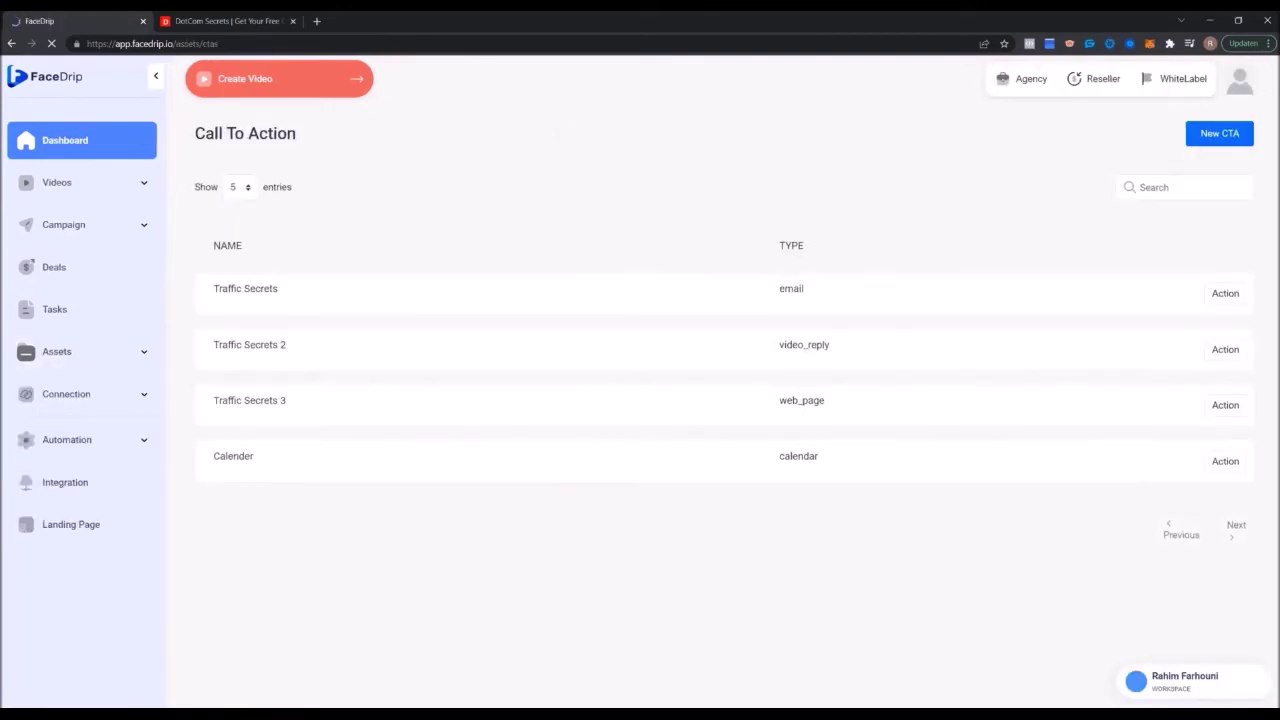
pyautogui.click(1219, 133)
pyautogui.click(487, 208)
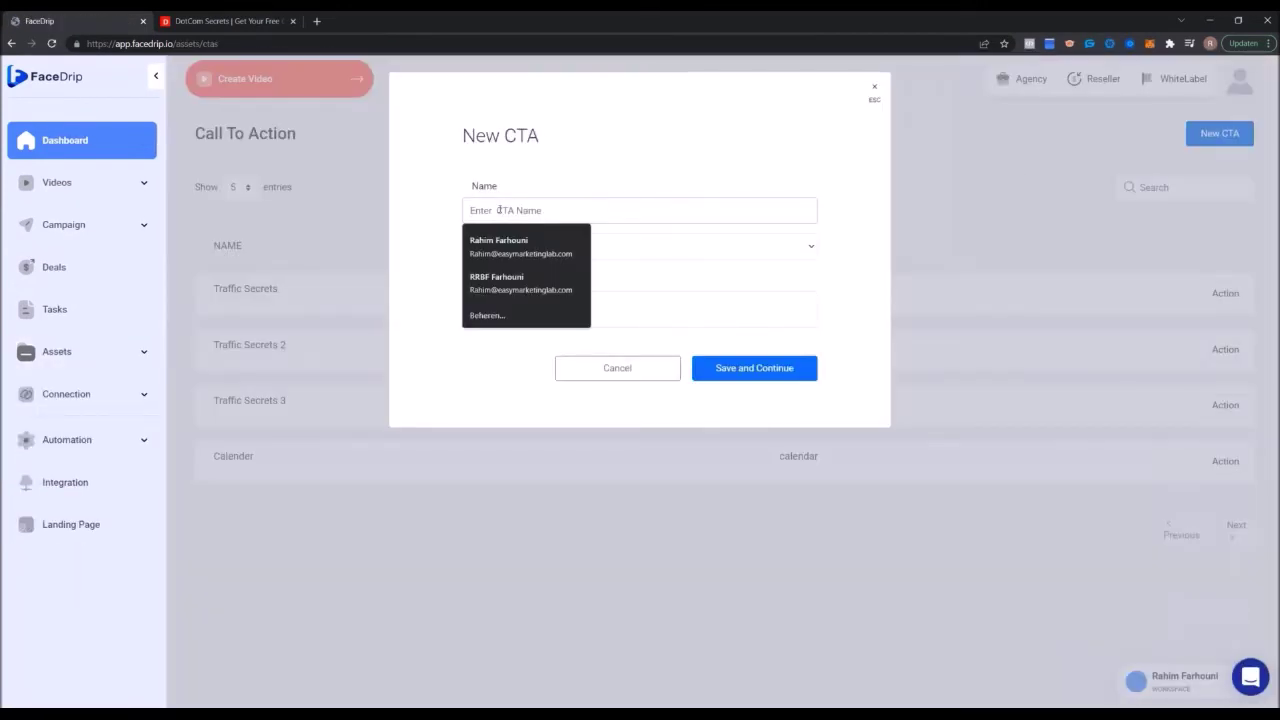
pyautogui.write('s')
pyautogui.press('BackSpace')
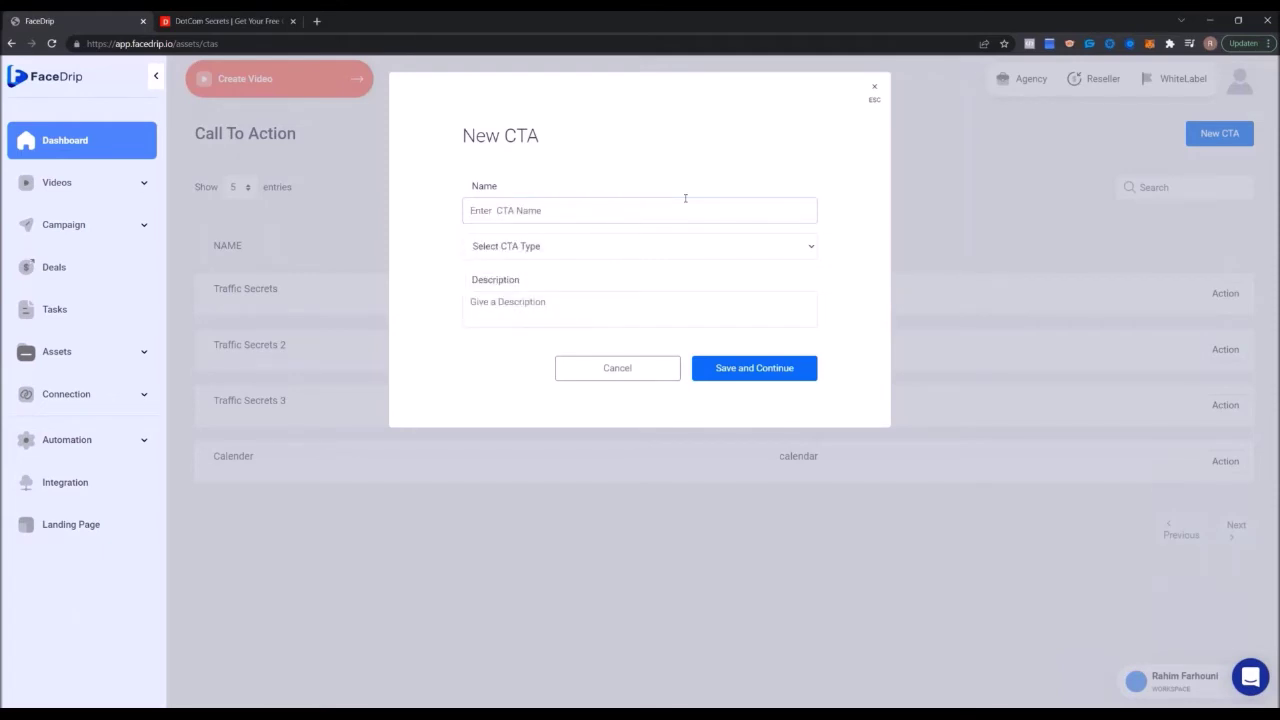
pyautogui.write('Traffic Secrets Sales')
pyautogui.click(595, 245)
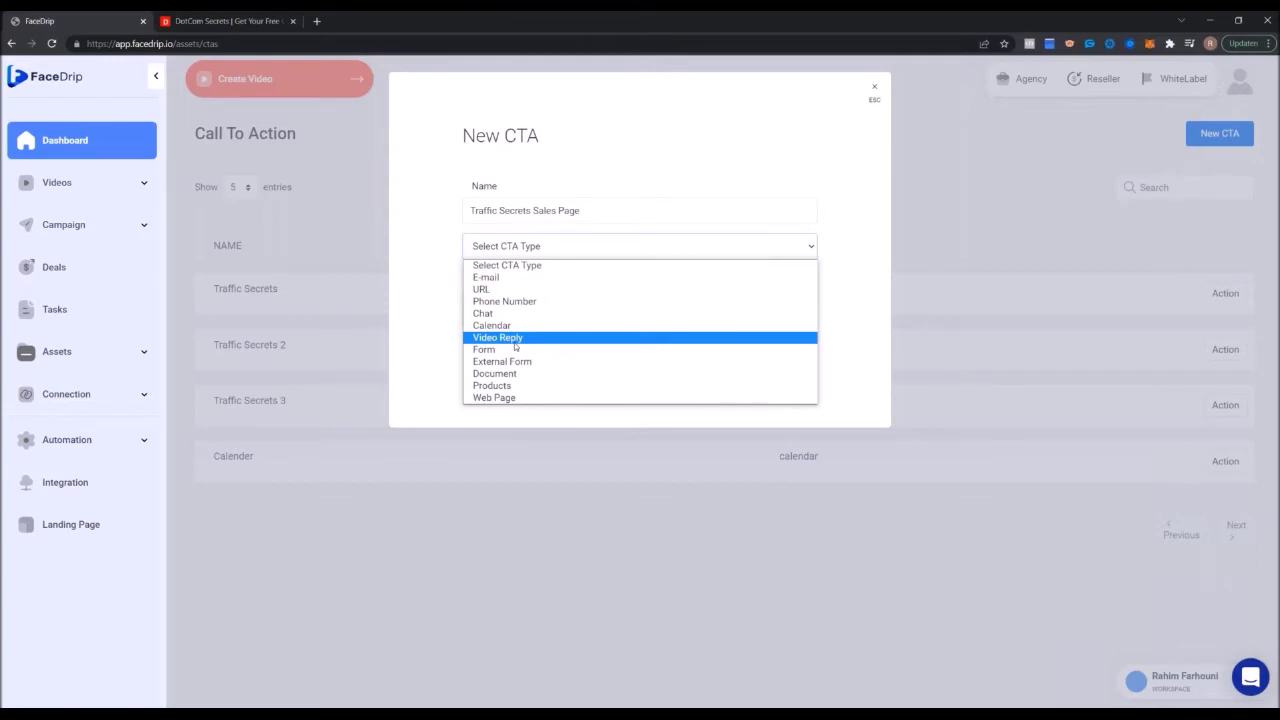
pyautogui.click(503, 397)
# - Set the page title of the new call to action to "Dotcom Secrets Offer Page"
pyautogui.click(516, 303)
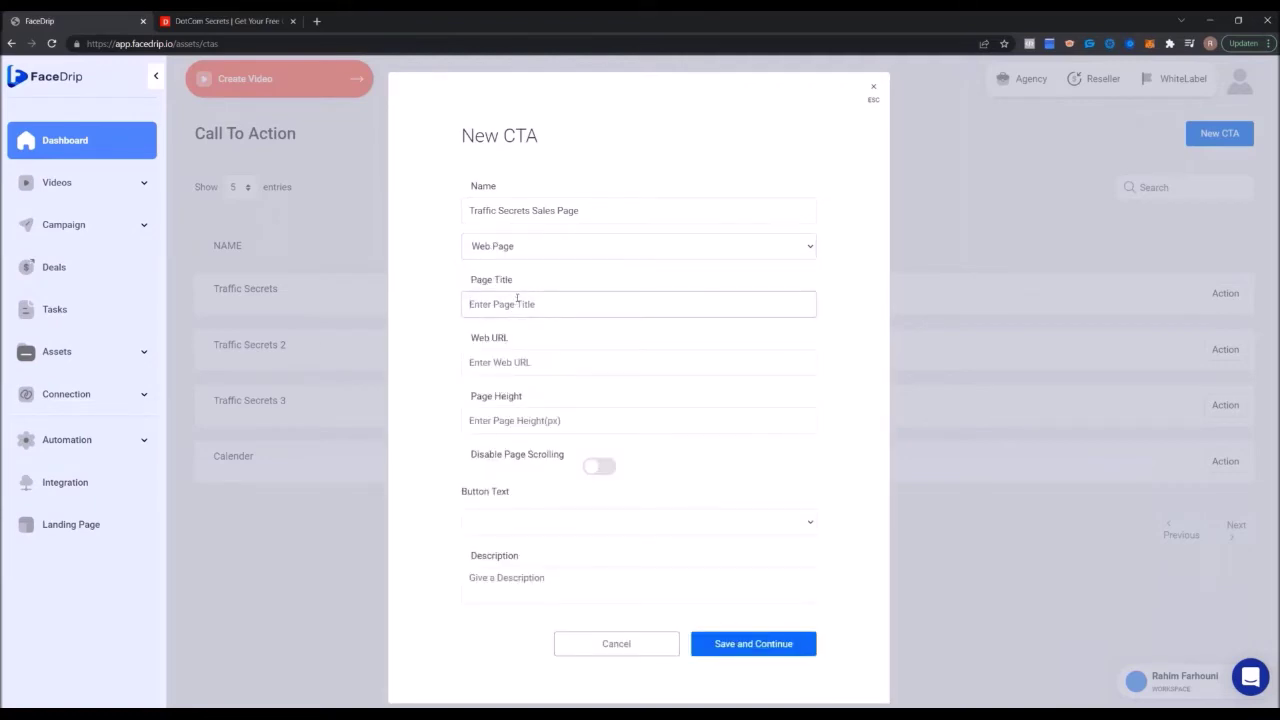
pyautogui.write('Tr')
pyautogui.press('BackSpace')
pyautogui.press('BackSpace')
pyautogui.write('Dotscom Sec')
pyautogui.press('BackSpace')
pyautogui.press('BackSpace')
pyautogui.press('BackSpace')
pyautogui.press('BackSpace')
pyautogui.press('BackSpace')
pyautogui.press('BackSpace')
pyautogui.press('BackSpace')
pyautogui.write('com Secrets Offer P')
pyautogui.click(507, 362)
pyautogui.write('h')
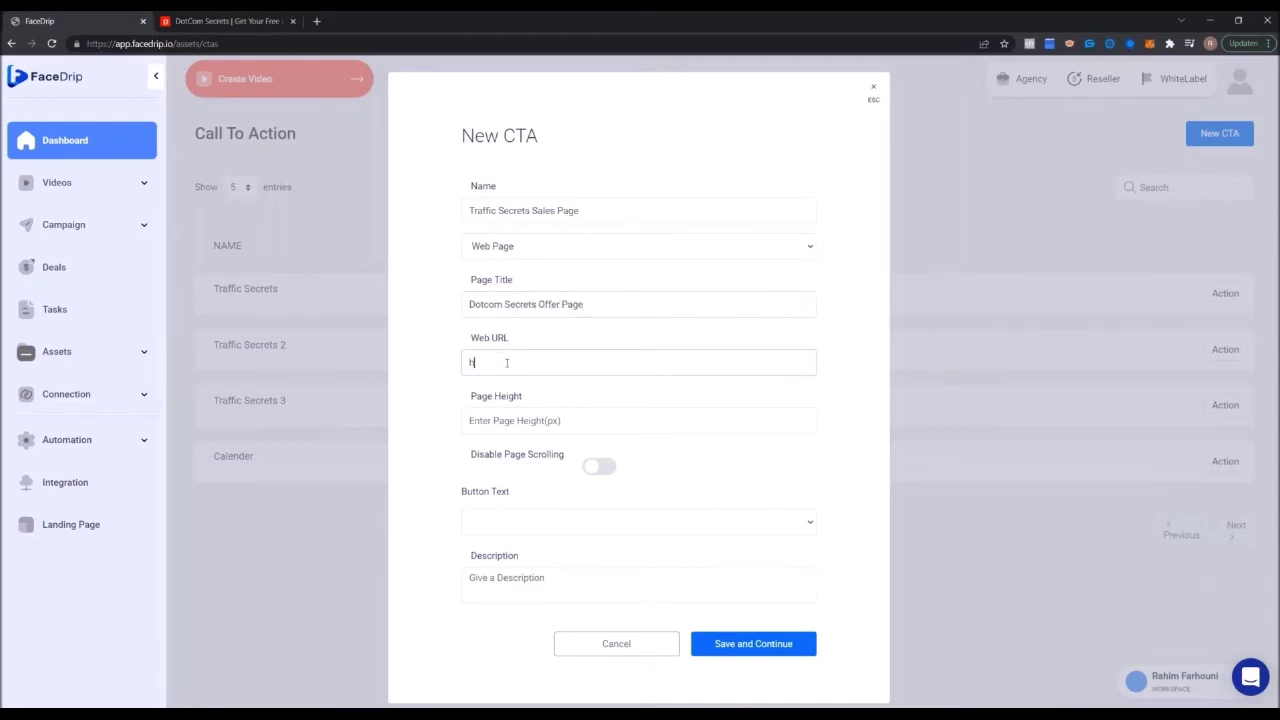
pyautogui.write('ttps://www.dotsecre')
pyautogui.press('BackSpace')
pyautogui.press('BackSpace')
pyautogui.press('BackSpace')
pyautogui.press('BackSpace')
pyautogui.write('ecrets.com')
# - Set the call to action's page height to 10000 and its button text to "Download Now"
pyautogui.click(559, 420)
pyautogui.write('10000')
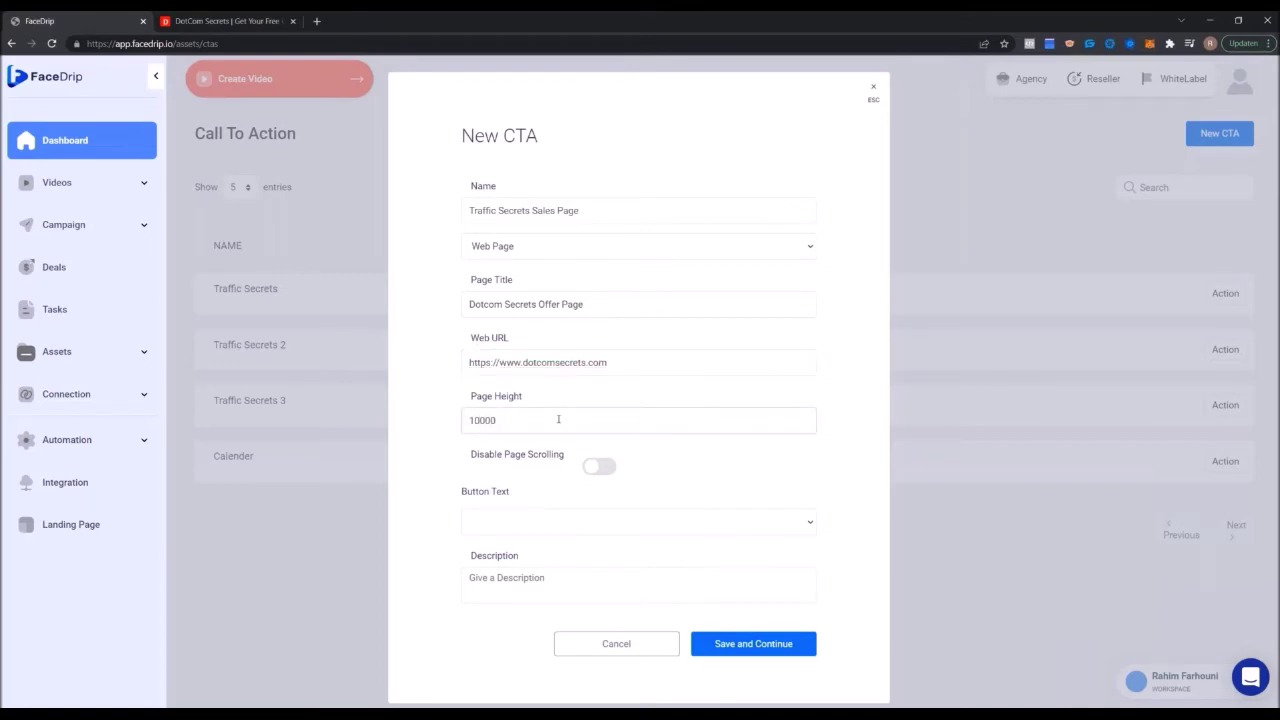
pyautogui.click(475, 521)
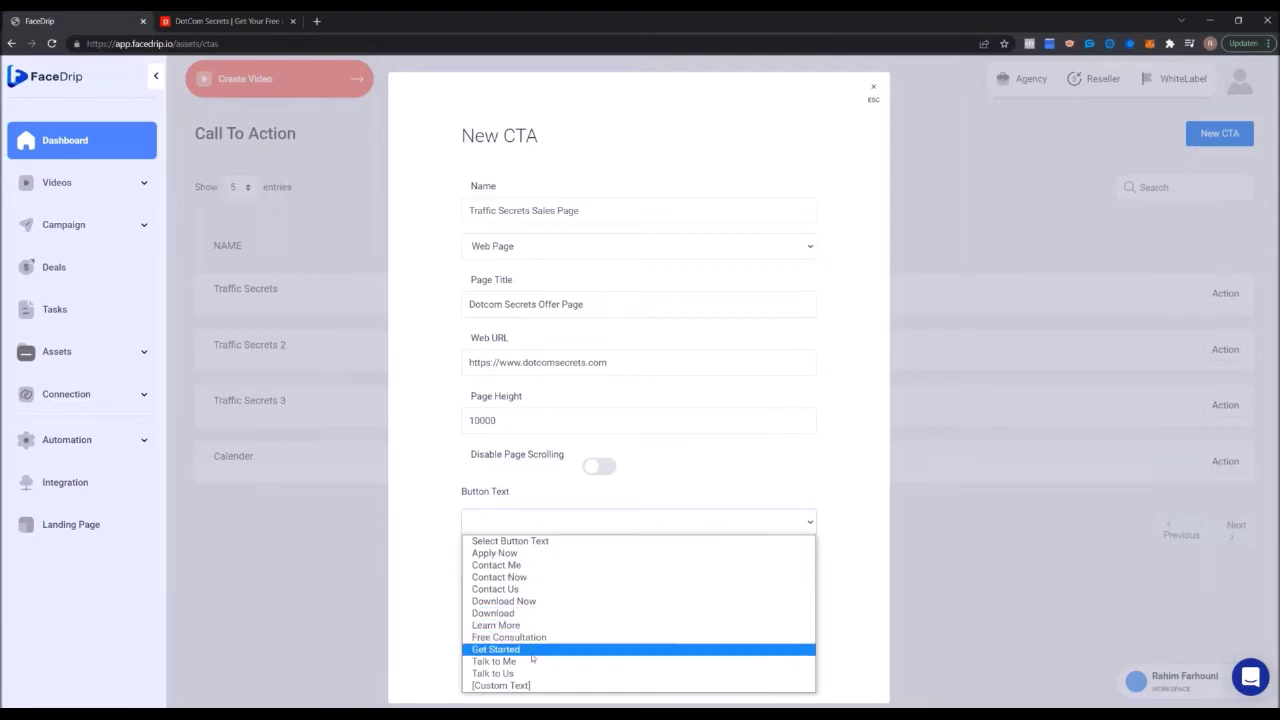
pyautogui.click(533, 602)
# - Give the call to action the description "Click Here To Get Started Today" and save it
pyautogui.click(542, 578)
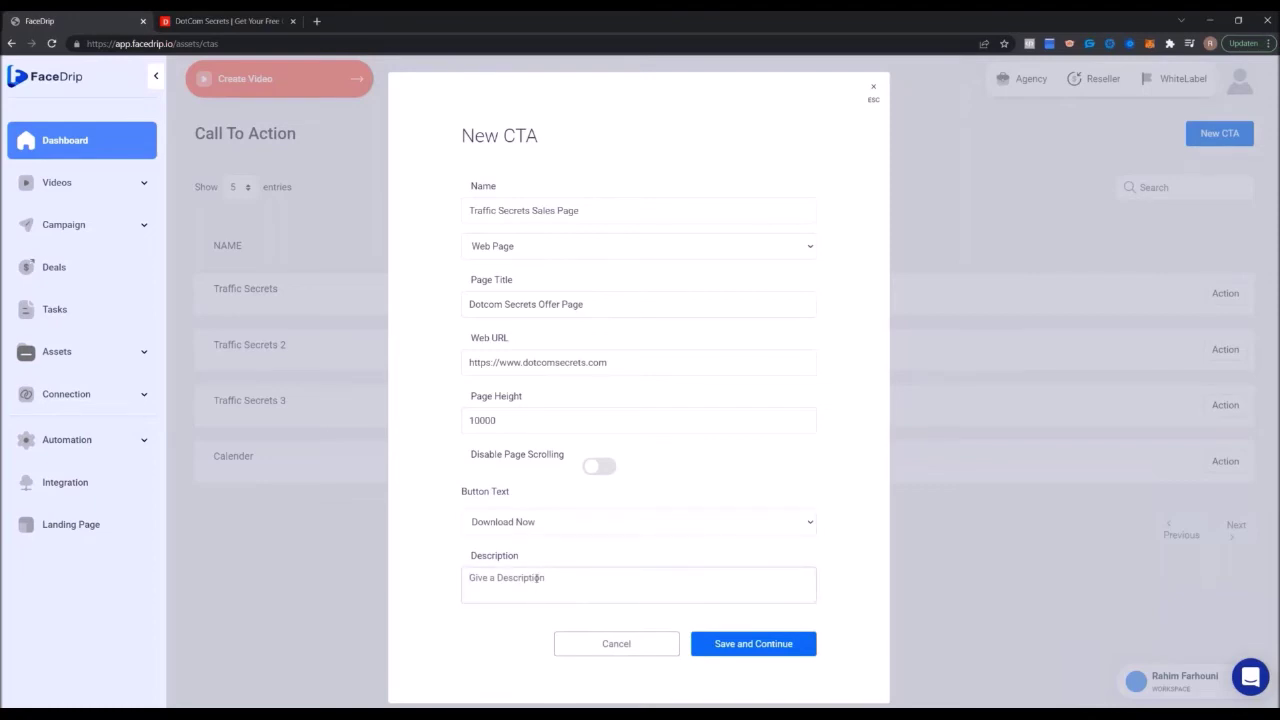
pyautogui.write('Click Here To Get Started Today')
pyautogui.click(797, 643)
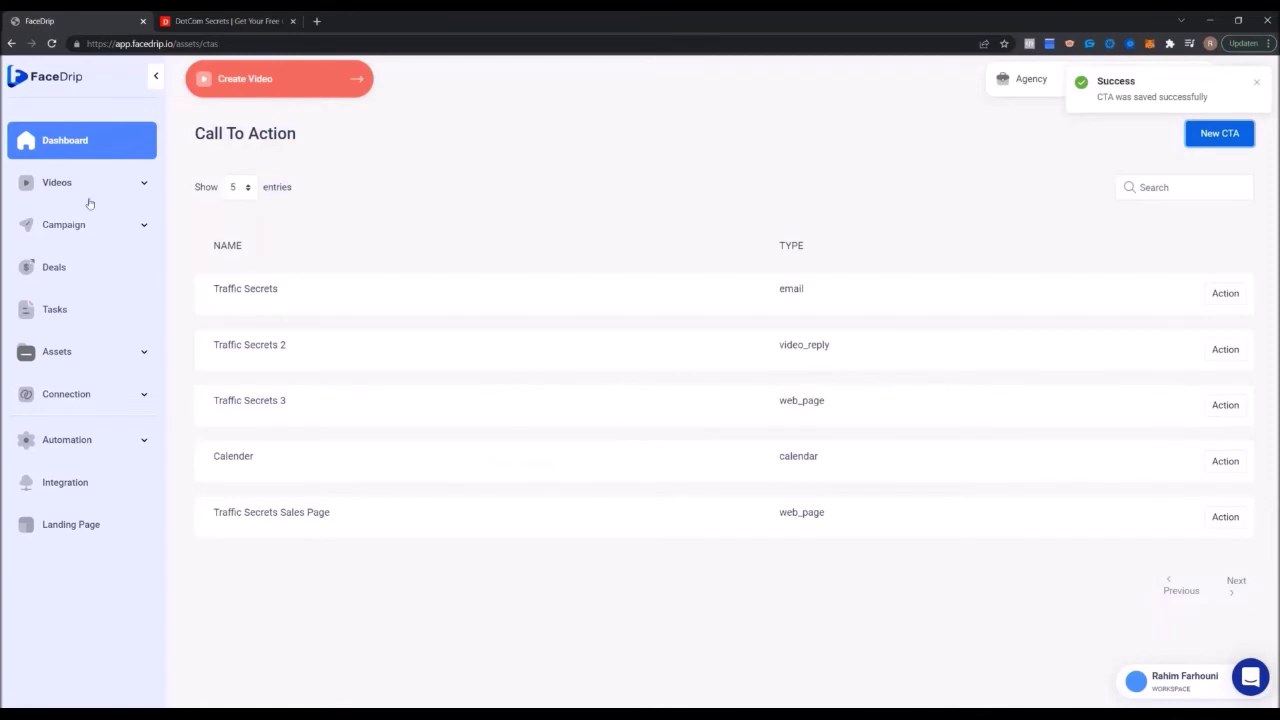
# - Open the video "Watch This Right Now If You Need More Traffic To Your Offers" from My Videos for editing
pyautogui.click(60, 185)
pyautogui.click(43, 224)
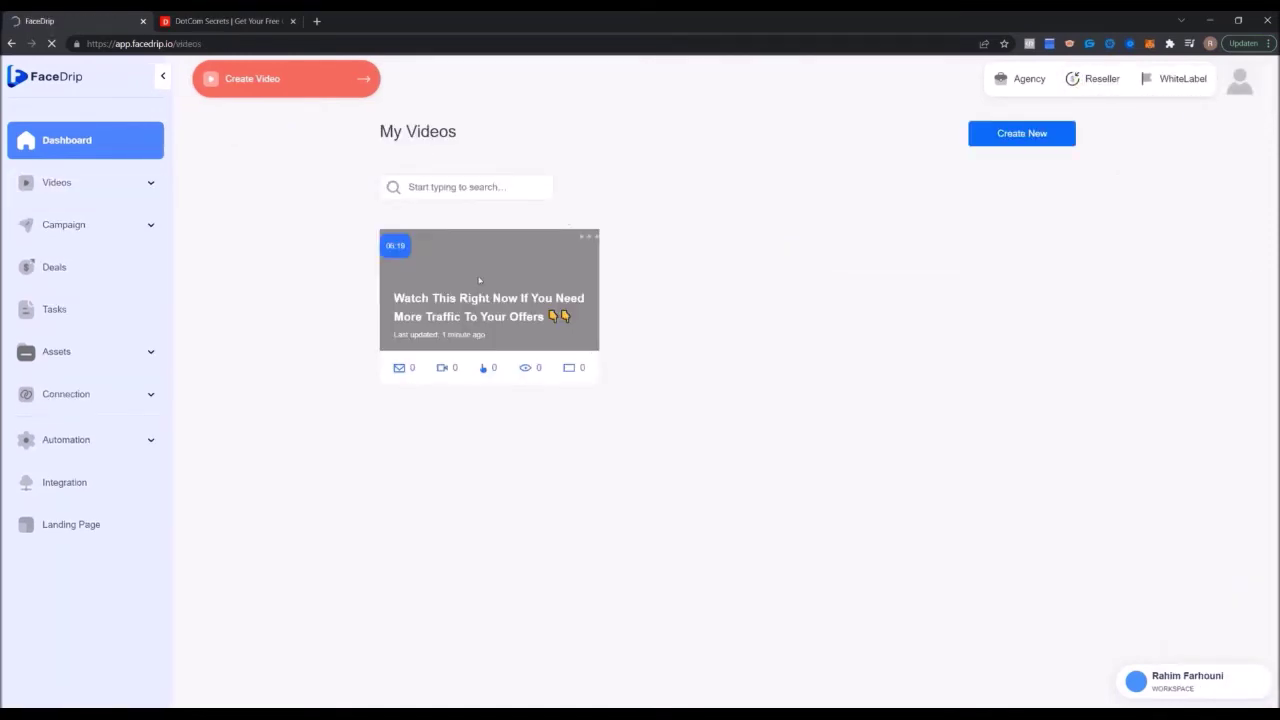
pyautogui.click(590, 236)
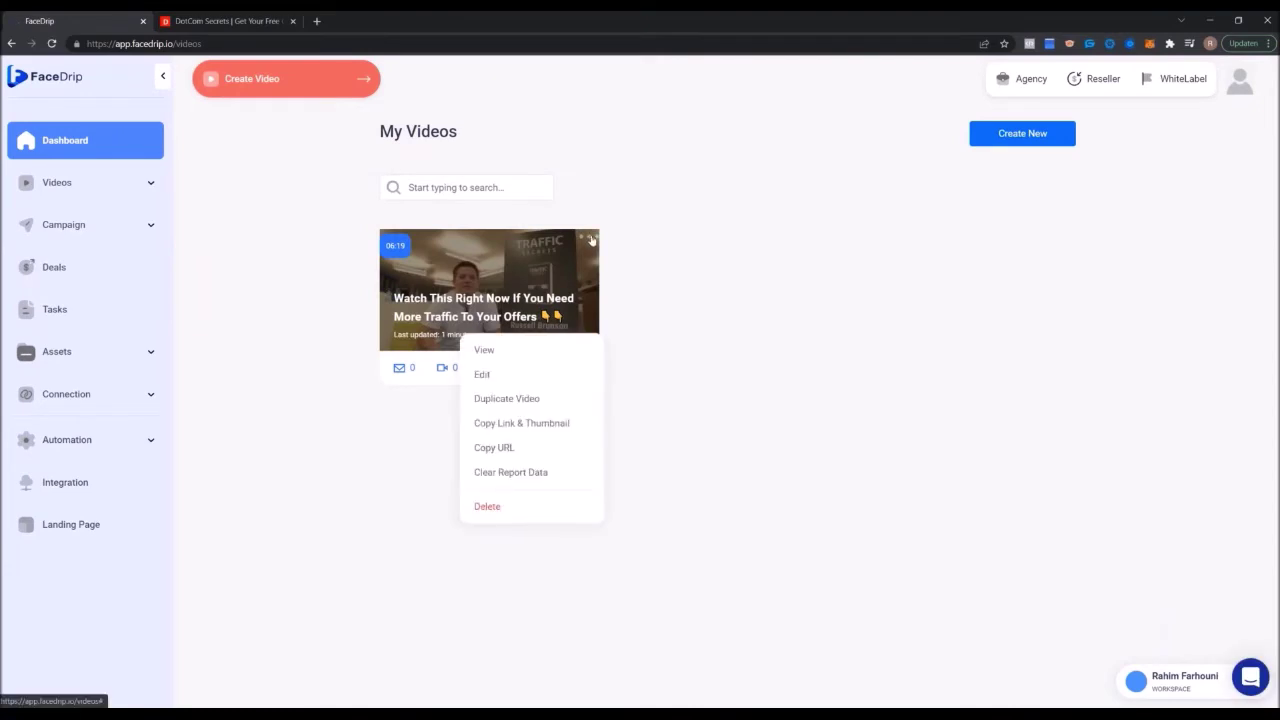
pyautogui.click(501, 379)
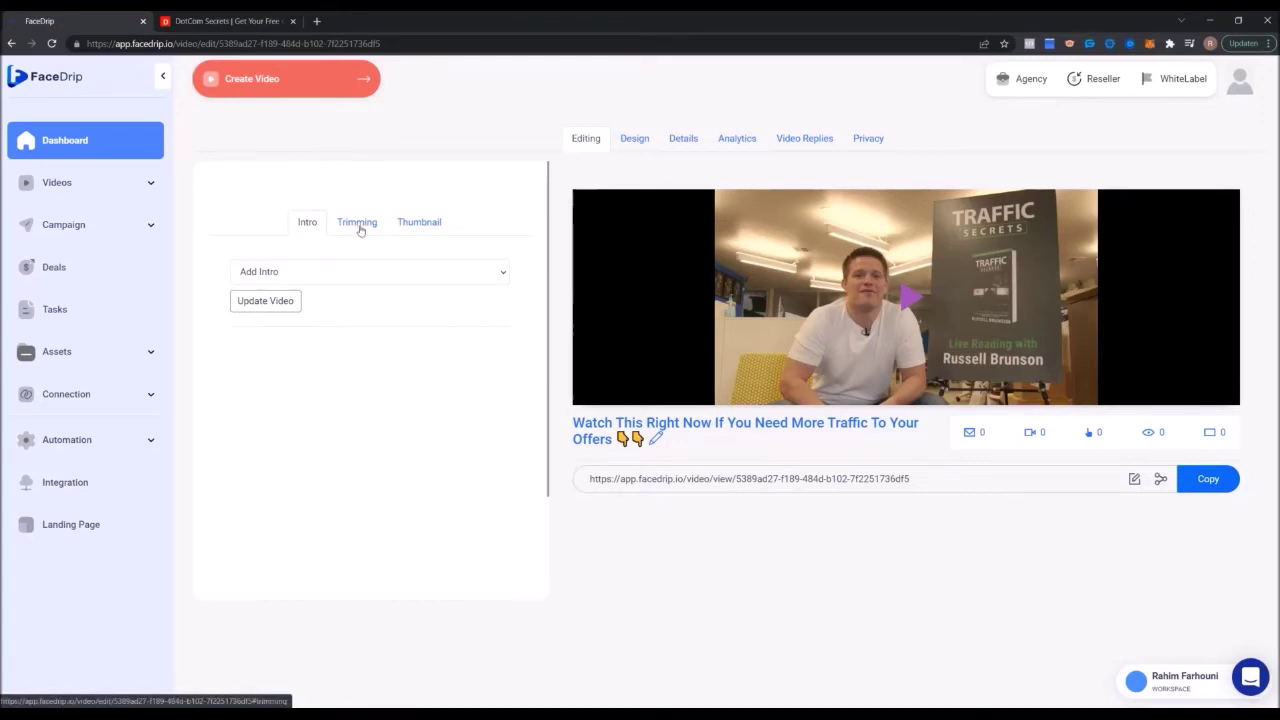
# - Look through the video's intro, trimming and thumbnail settings and its player and CTA design options
pyautogui.click(323, 271)
pyautogui.click(355, 355)
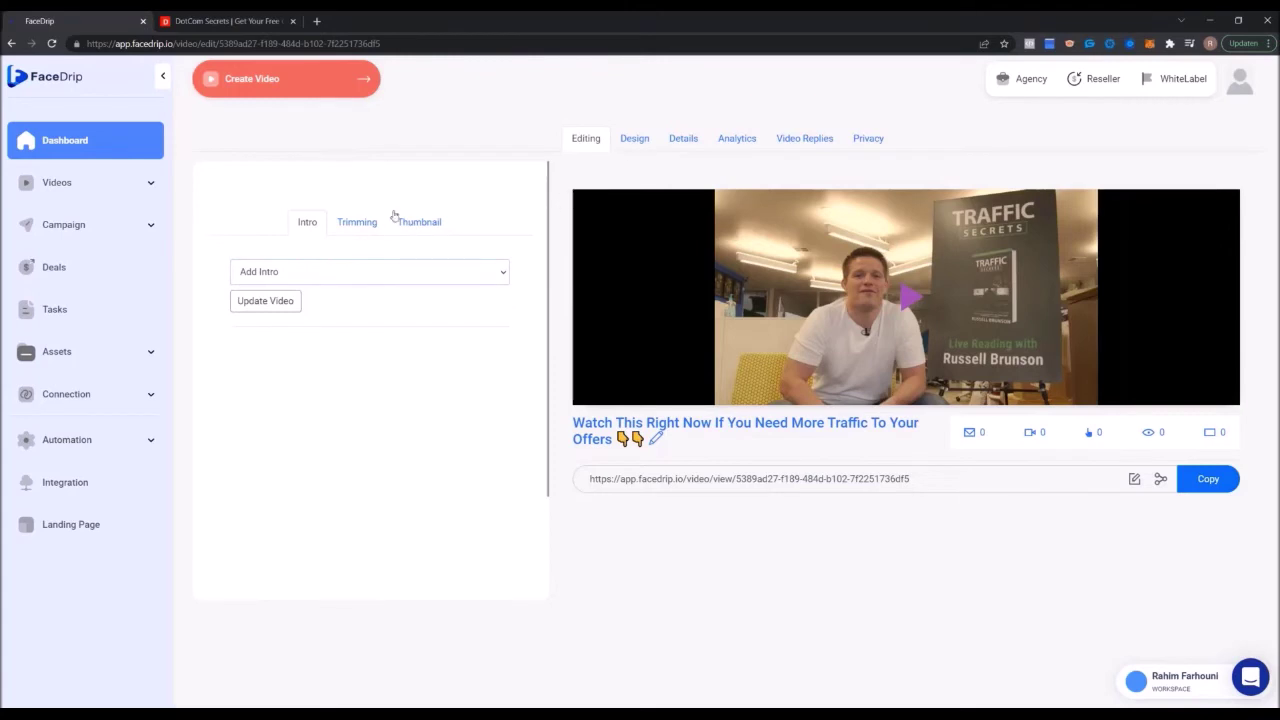
pyautogui.click(356, 222)
pyautogui.click(437, 223)
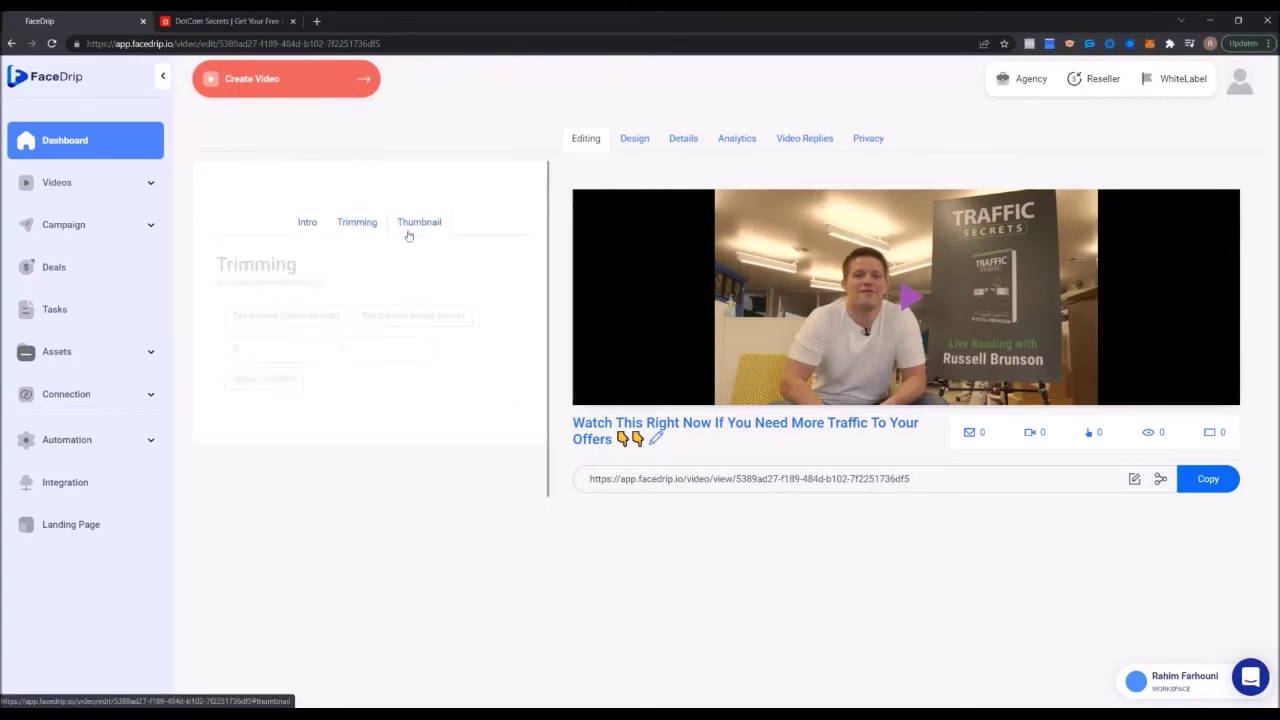
pyautogui.click(646, 134)
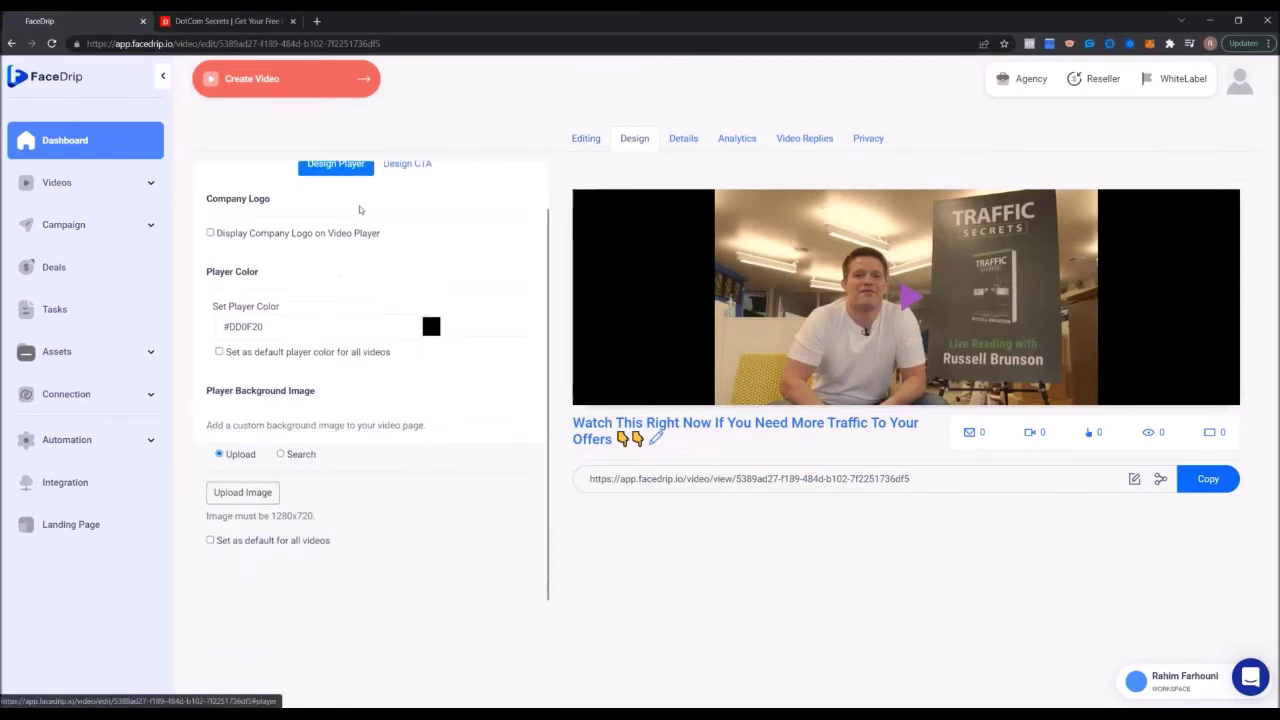
pyautogui.click(403, 217)
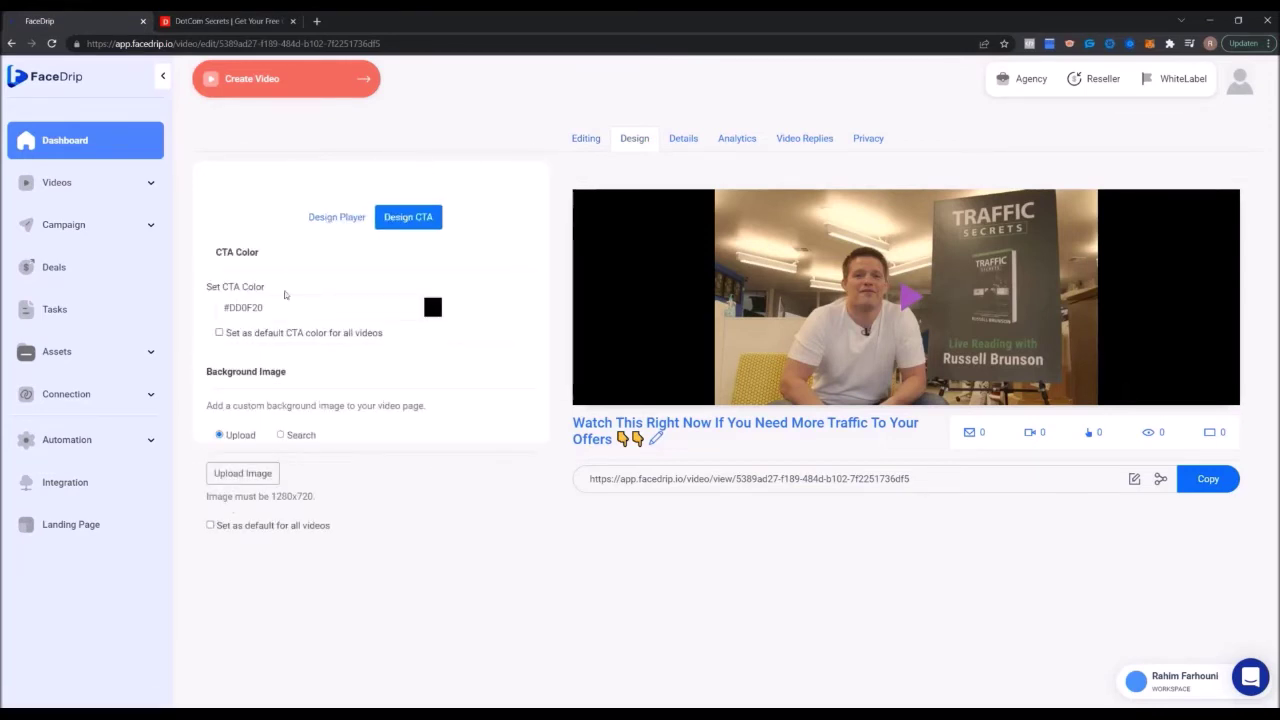
# - Attach the "Traffic Secrets Sales Page" call to action in the video's details
pyautogui.click(683, 138)
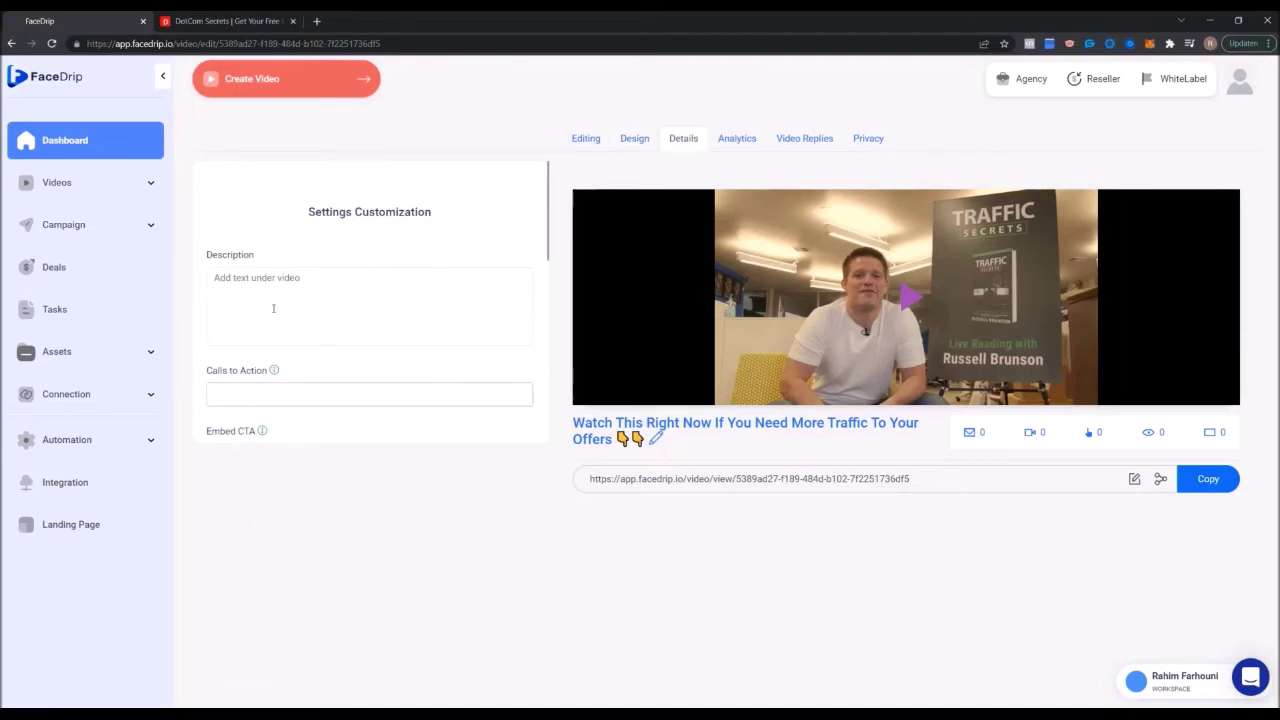
pyautogui.click(285, 399)
pyautogui.click(281, 512)
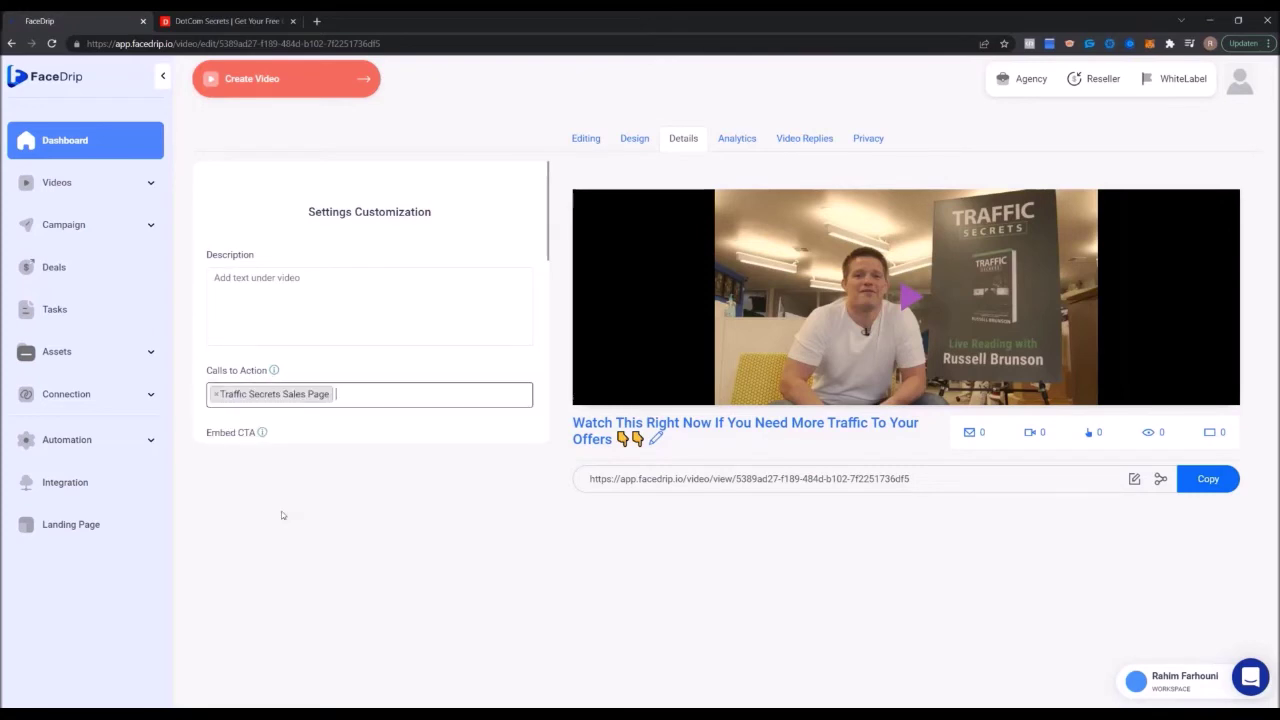
pyautogui.click(375, 390)
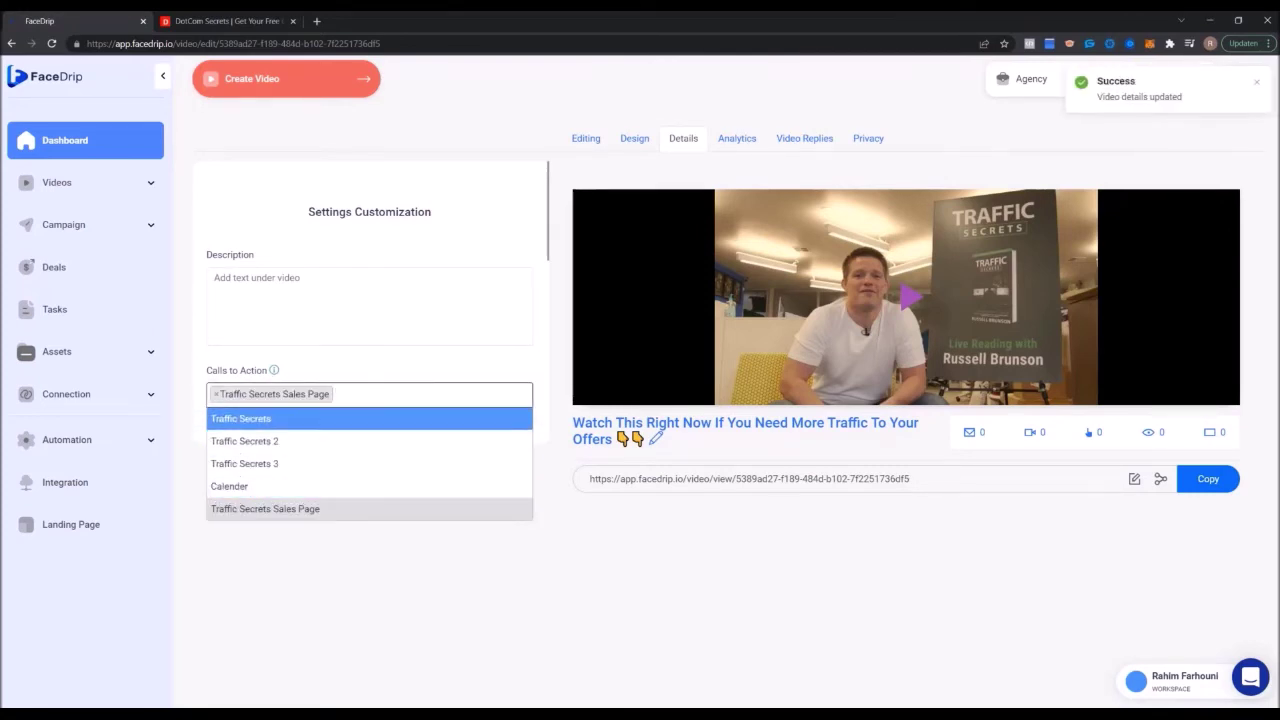
pyautogui.click(308, 583)
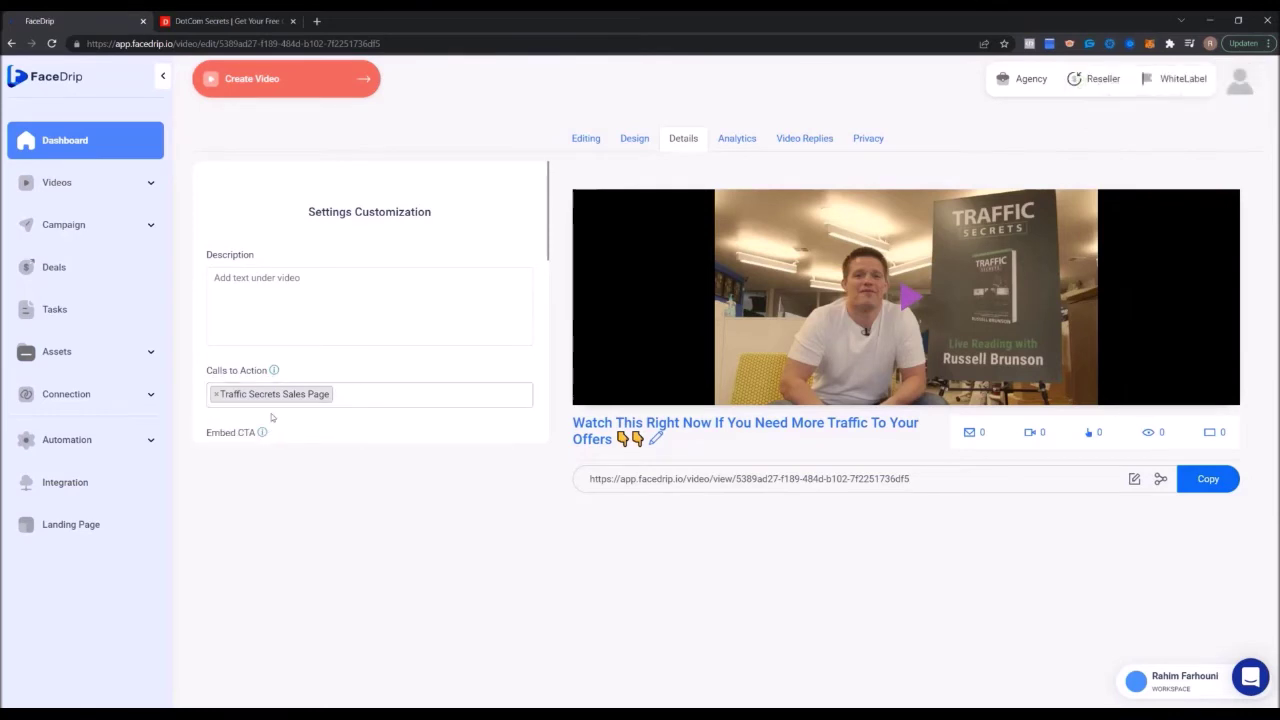
pyautogui.scroll(-3, 271, 413)
pyautogui.scroll(-1, 280, 258)
pyautogui.scroll(1, 265, 272)
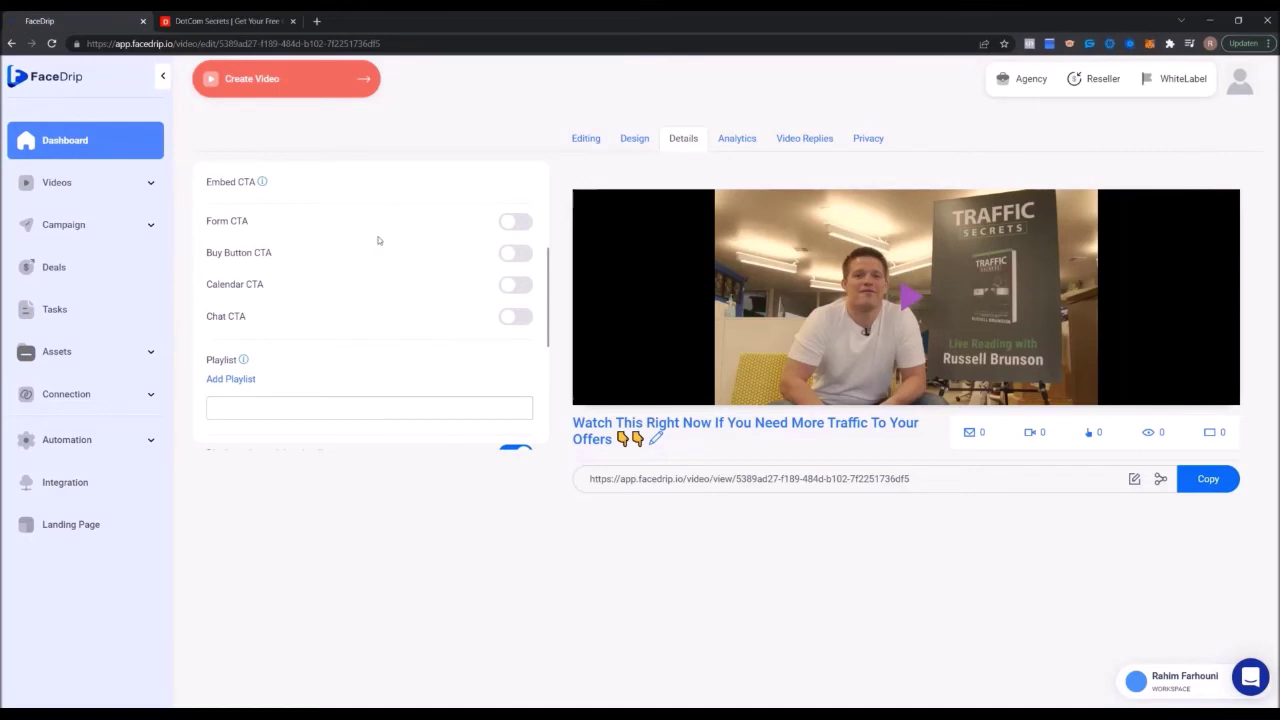
pyautogui.click(515, 253)
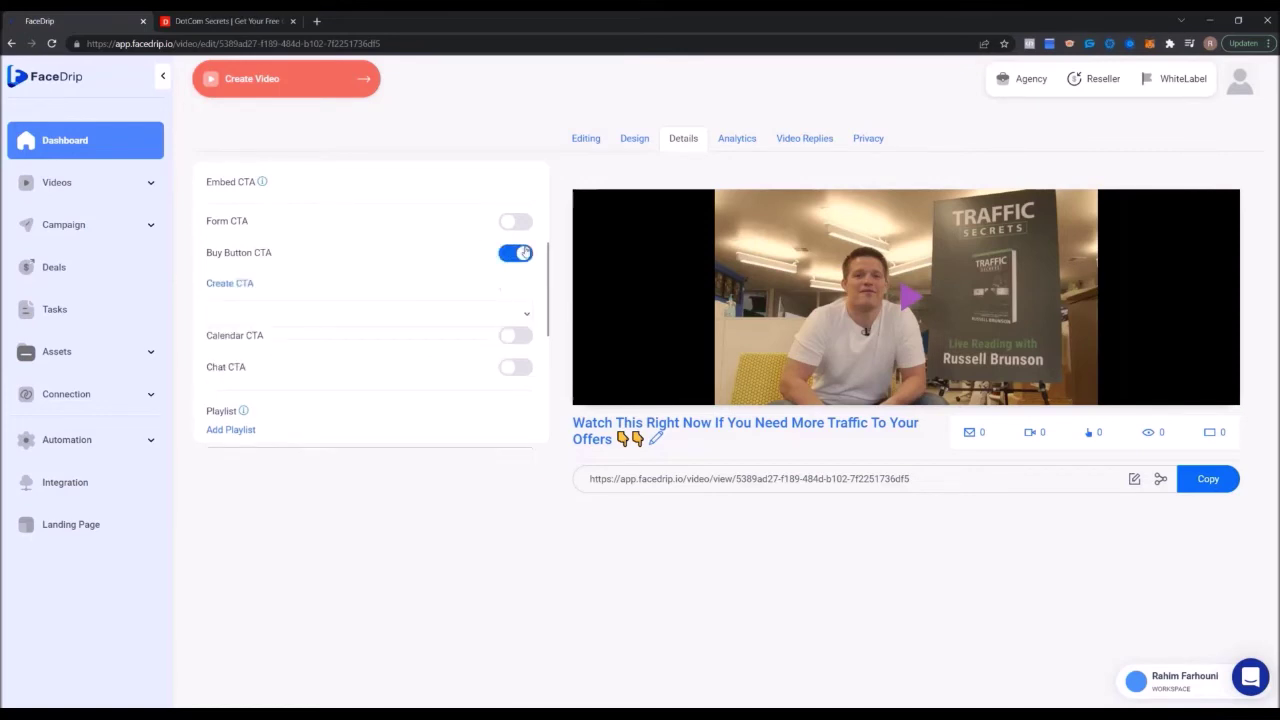
pyautogui.click(421, 317)
pyautogui.click(484, 277)
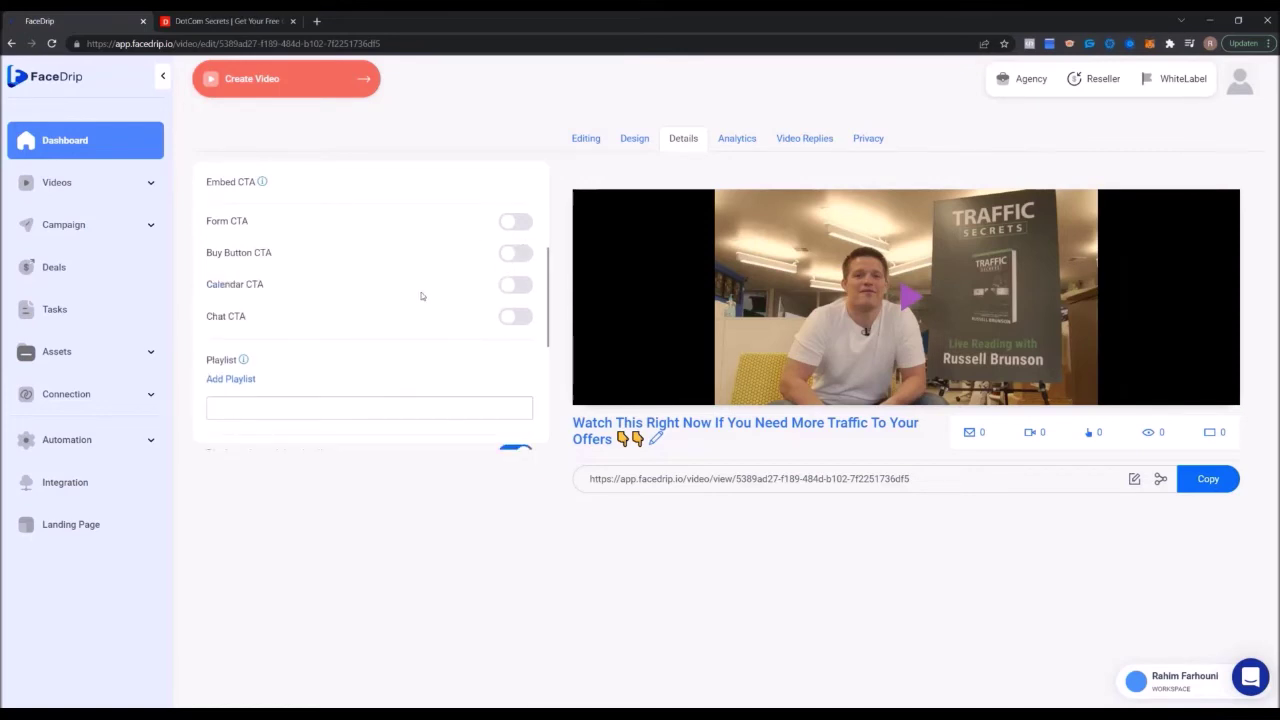
# - Turn on the embedded Chat CTA for the video
pyautogui.scroll(-1, 444, 266)
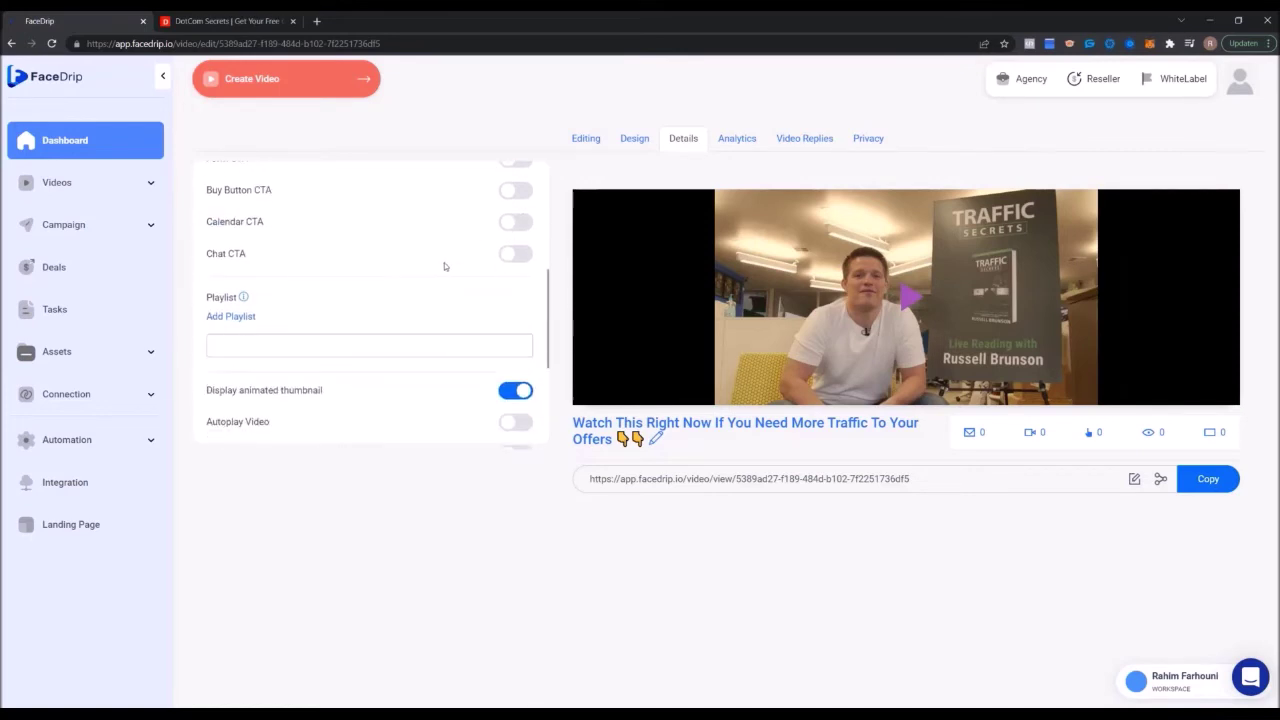
pyautogui.click(515, 253)
pyautogui.click(492, 306)
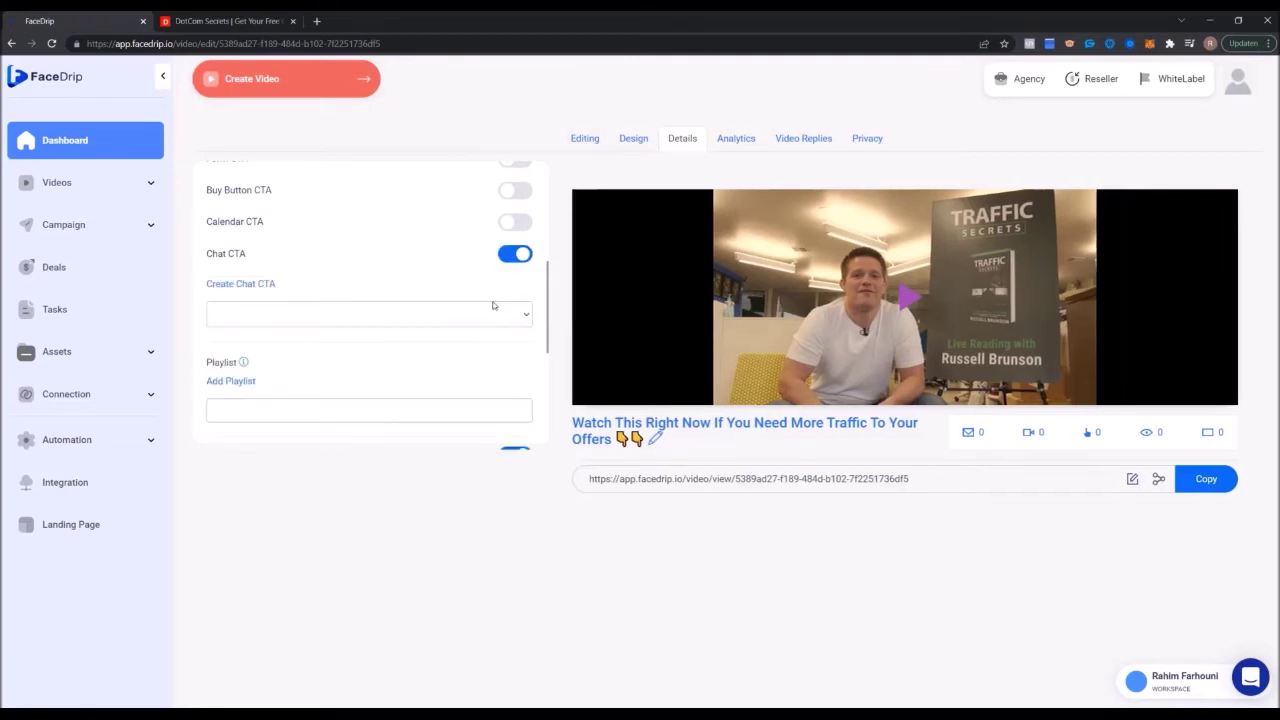
# - Enable autoplay, emoji response buttons, the Facebook comment widget and the video title display in the video's details
pyautogui.scroll(-3, 466, 264)
pyautogui.scroll(-1, 431, 257)
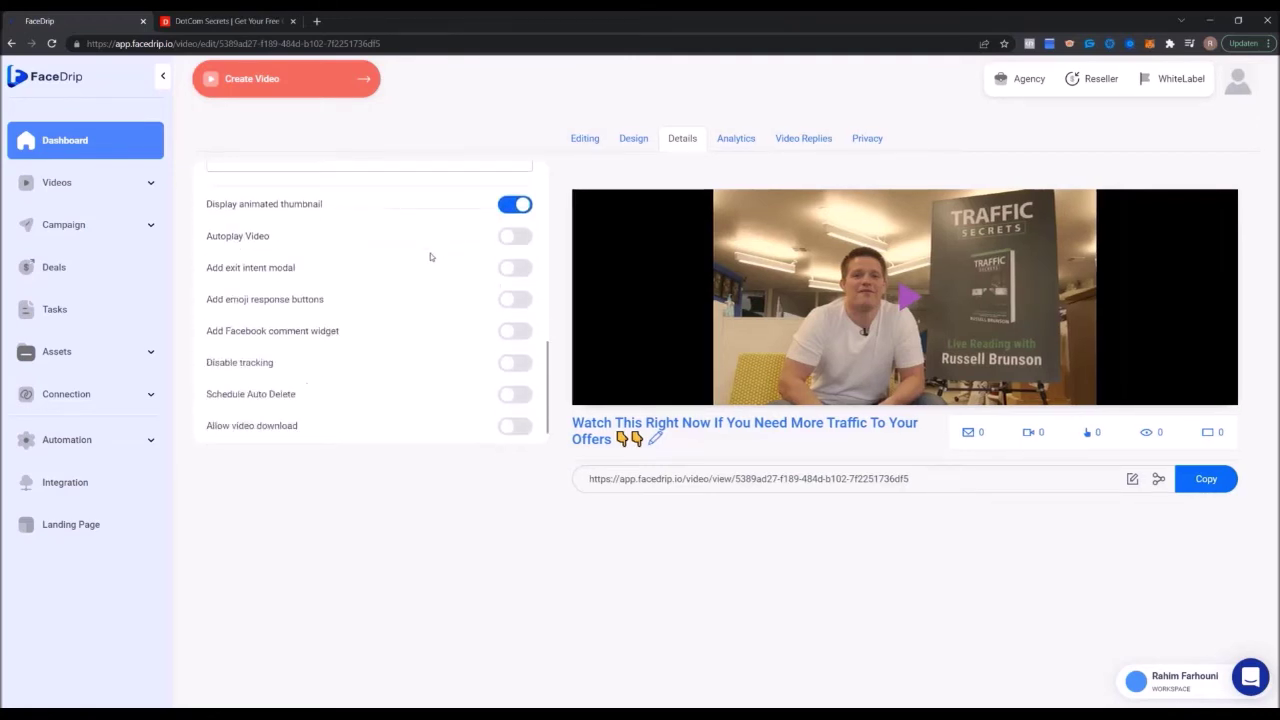
pyautogui.click(517, 236)
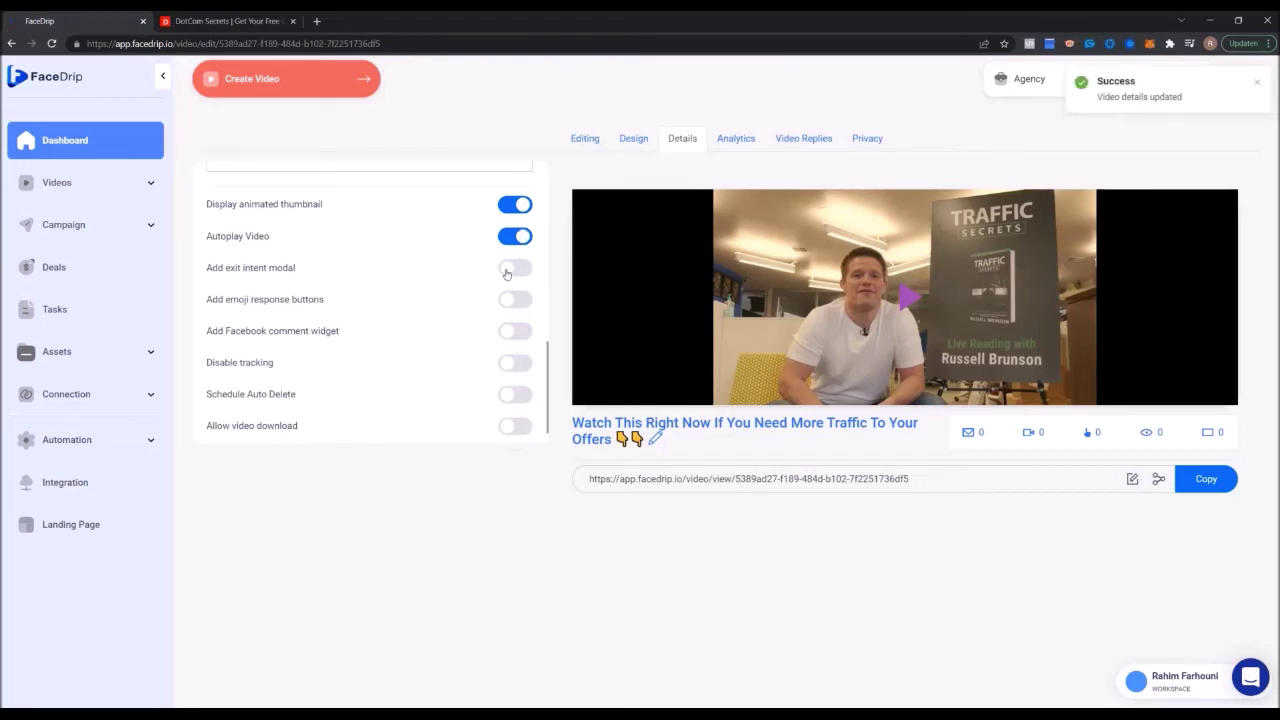
pyautogui.scroll(-1, 517, 267)
pyautogui.click(516, 251)
pyautogui.click(512, 284)
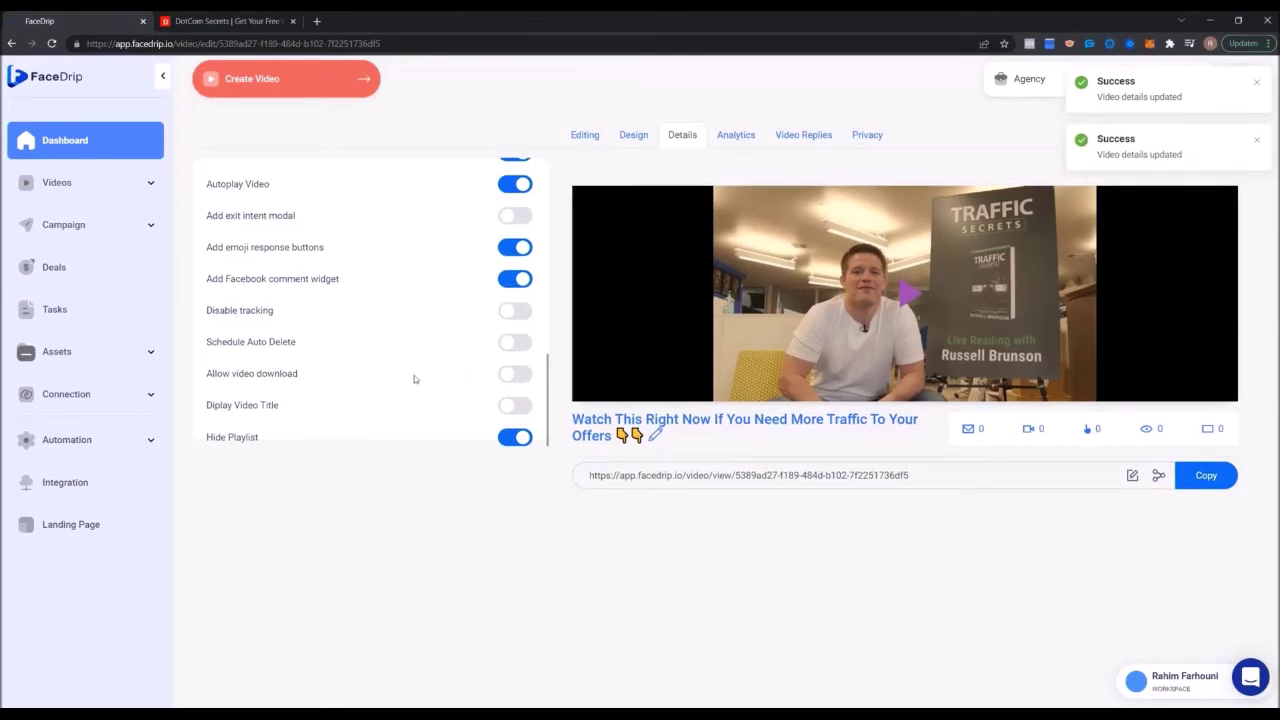
pyautogui.click(517, 408)
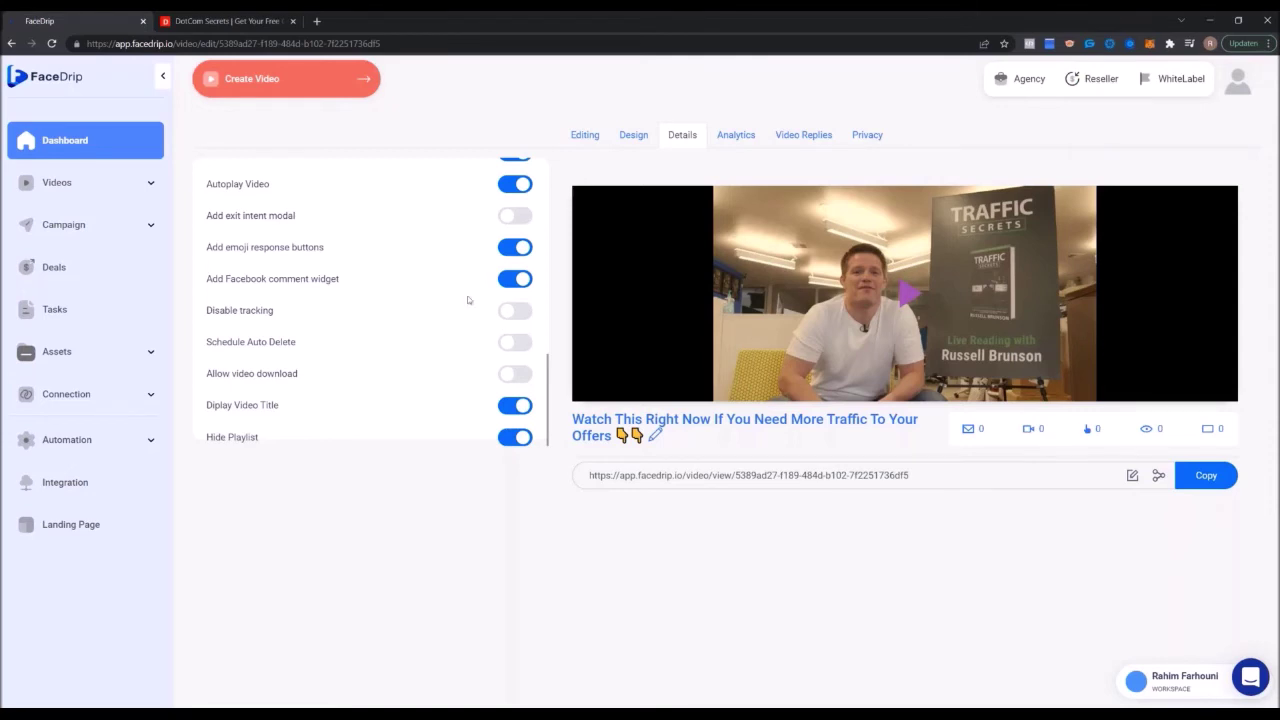
# - Review the video's detail settings and its analytics, and return to the details
pyautogui.scroll(1, 482, 293)
pyautogui.scroll(2, 482, 293)
pyautogui.scroll(-3, 485, 297)
pyautogui.scroll(1, 478, 302)
pyautogui.scroll(-4, 457, 300)
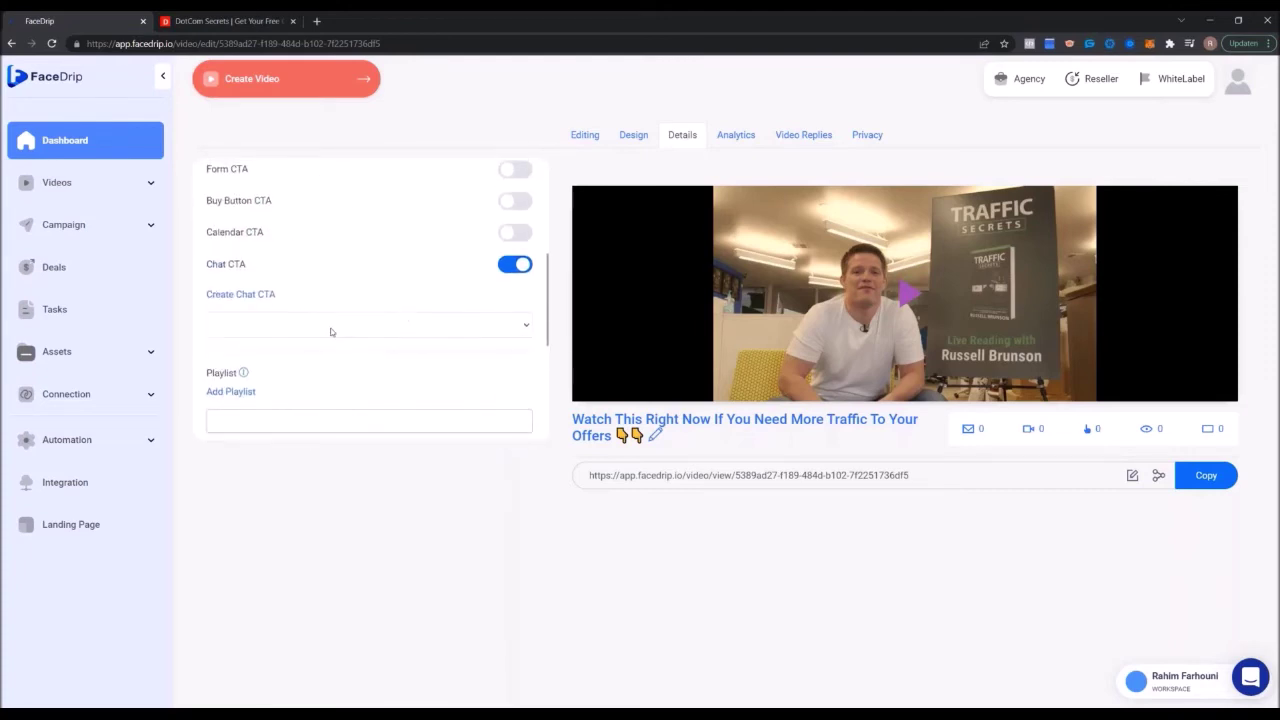
pyautogui.scroll(1, 299, 282)
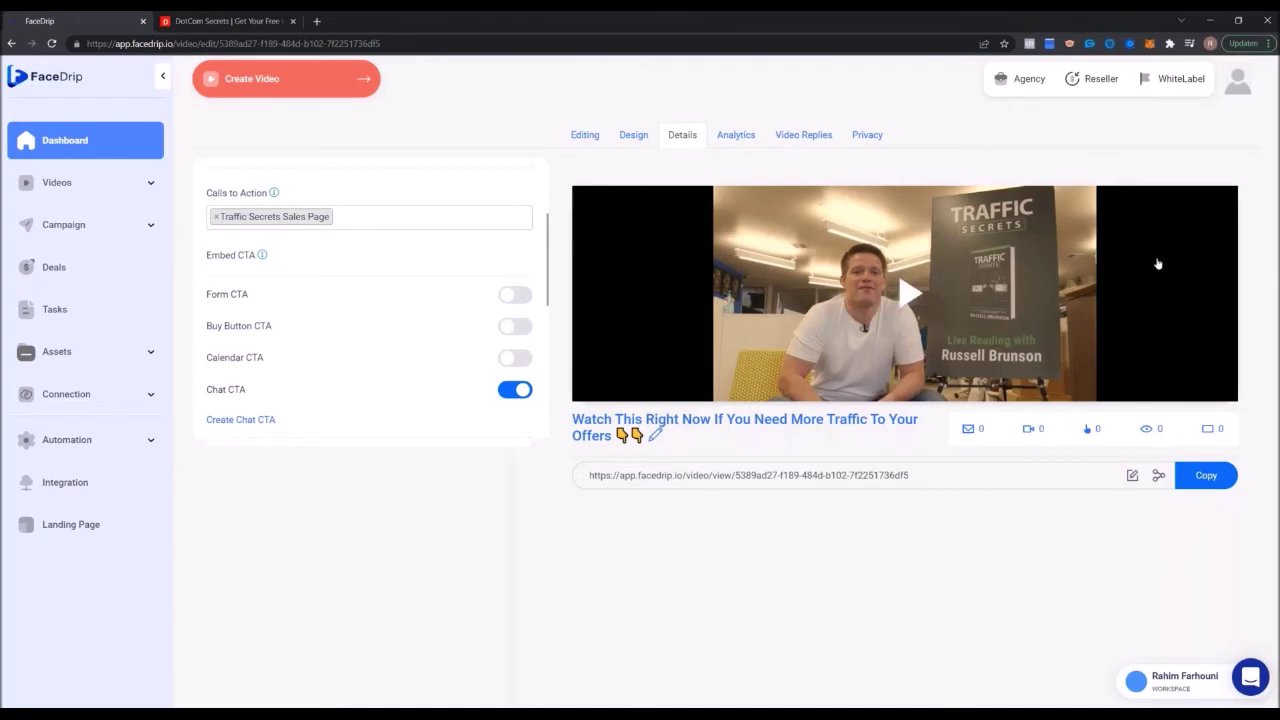
pyautogui.click(824, 137)
pyautogui.click(737, 138)
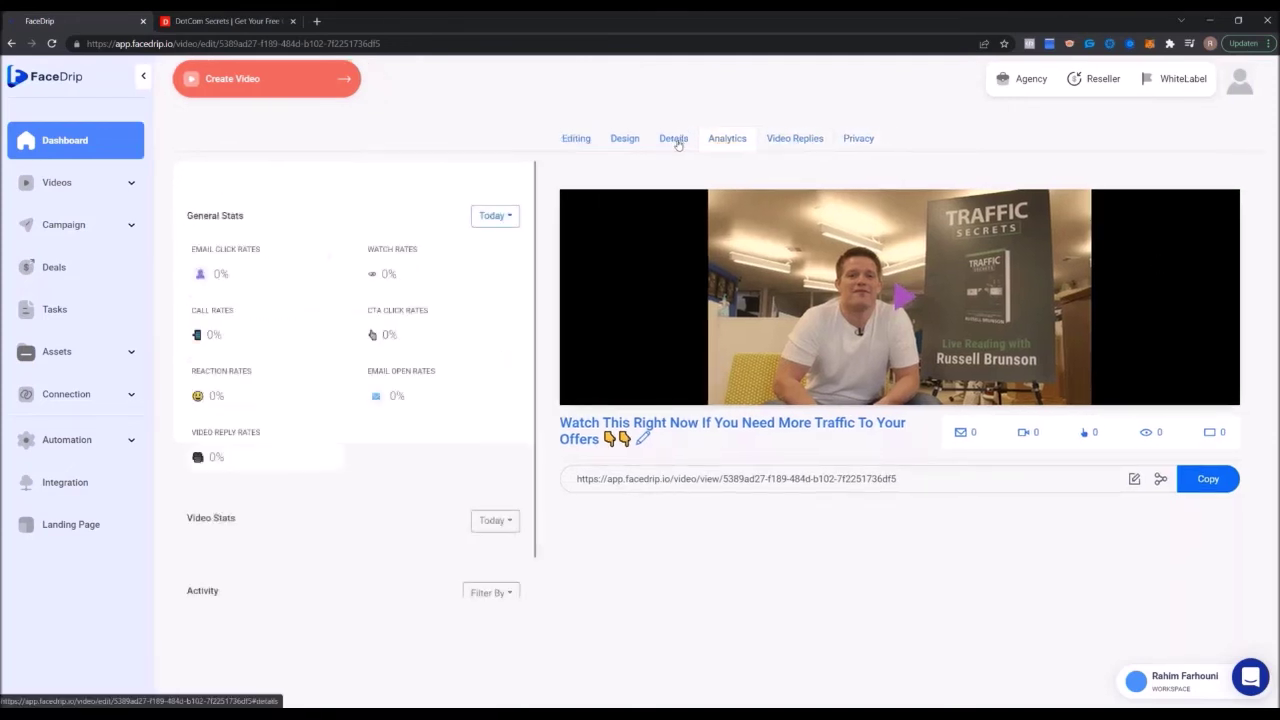
pyautogui.click(683, 138)
# - Copy the video's link and open it in a new browser tab
pyautogui.click(1206, 479)
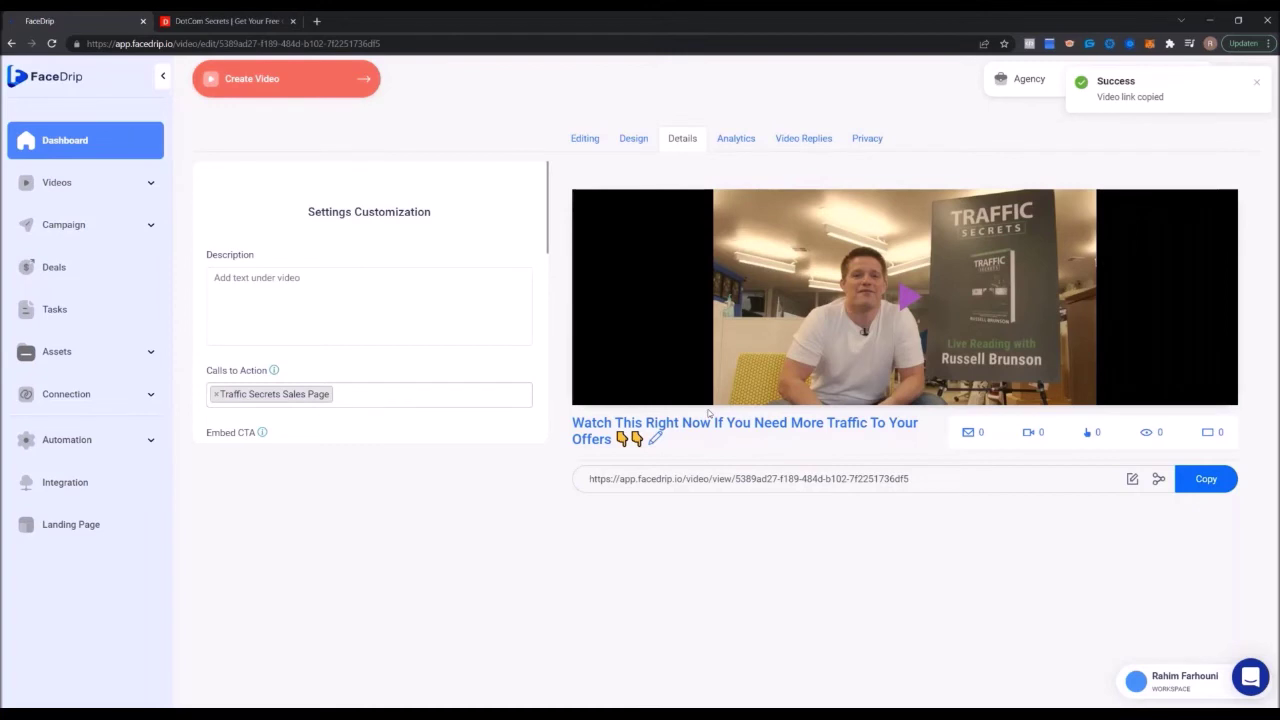
pyautogui.click(316, 21)
pyautogui.hotkey('ctrl', 'v')
pyautogui.press('Return')
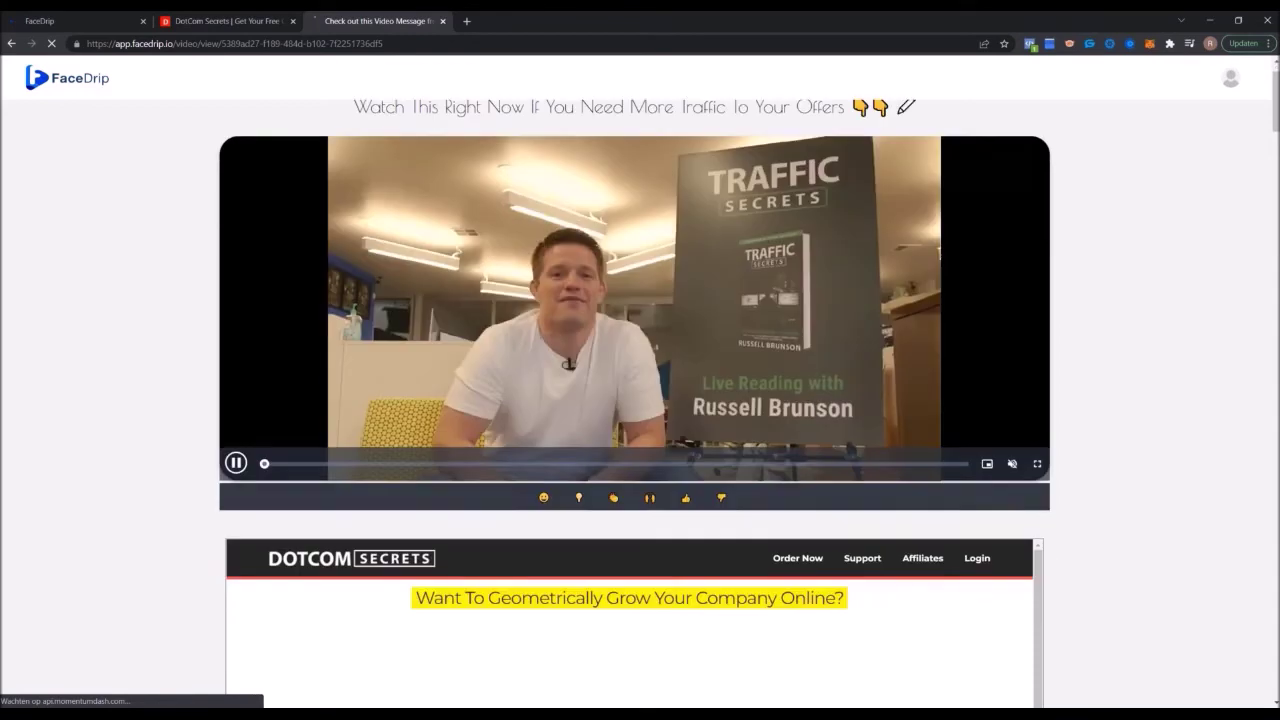
# - Examine the published video page, including the player, reaction buttons and embedded Dotcom Secrets sales page
pyautogui.scroll(-3, 642, 330)
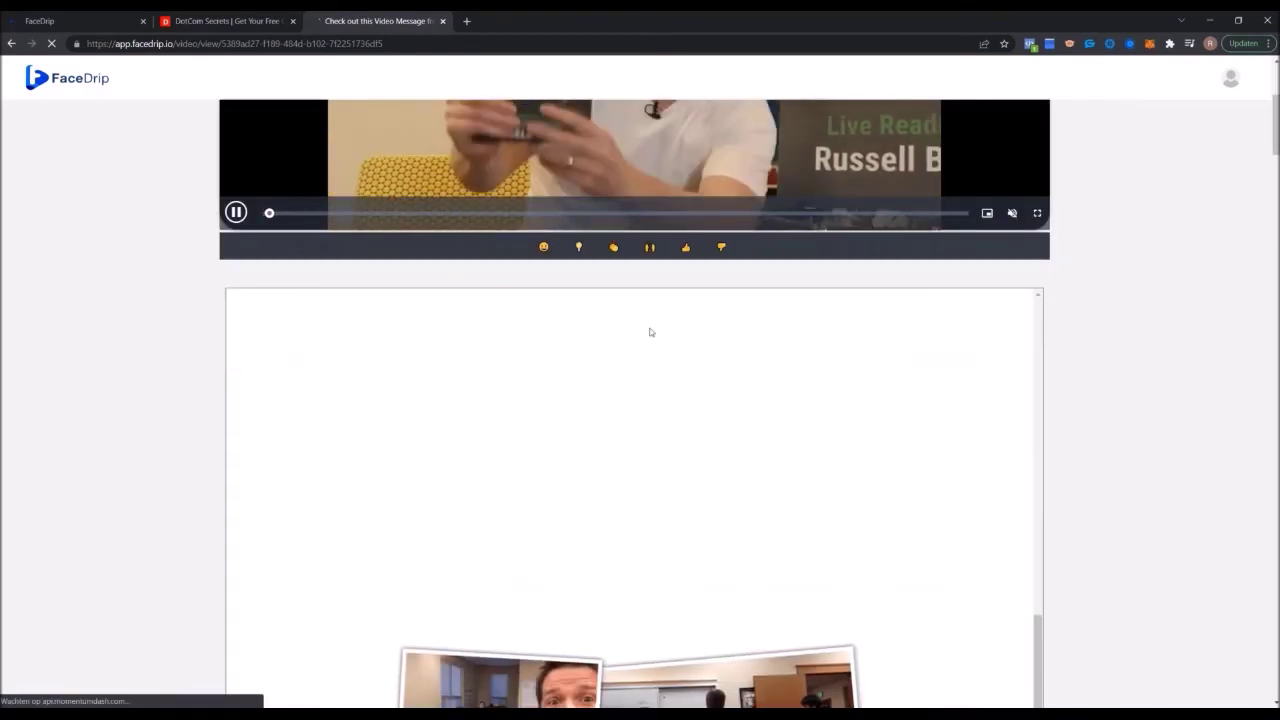
pyautogui.scroll(3, 854, 241)
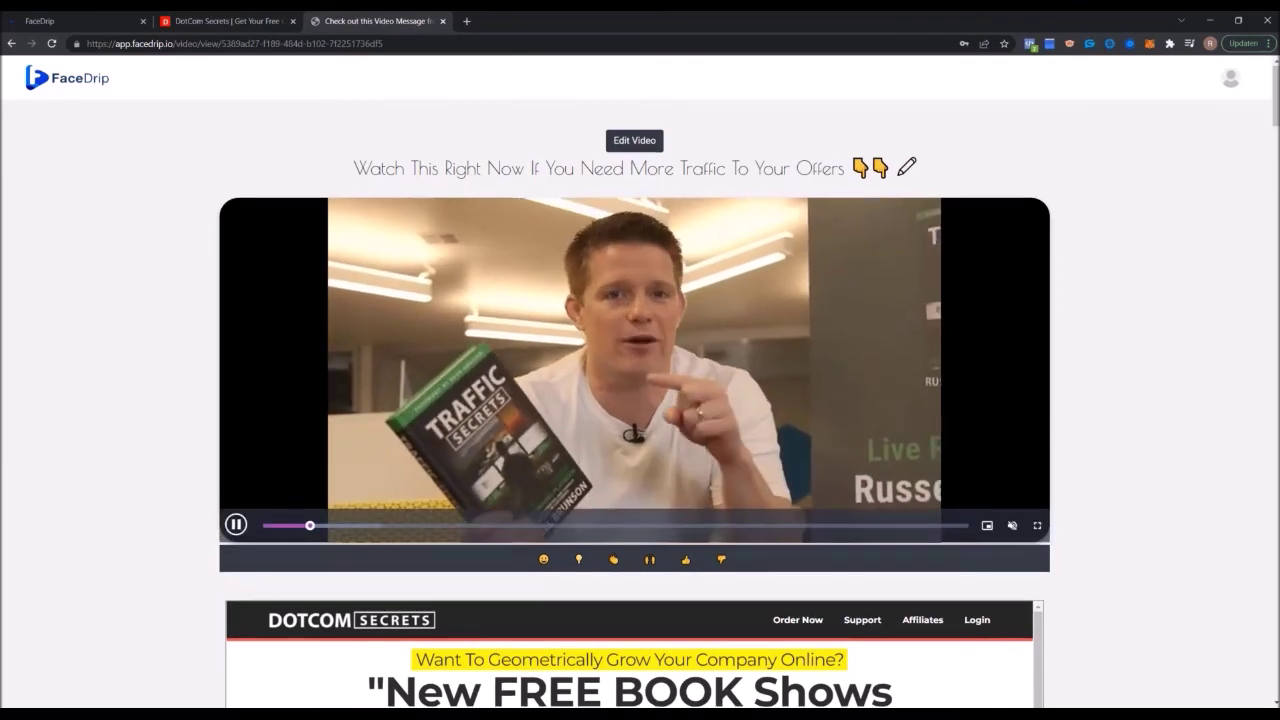
pyautogui.scroll(-3, 626, 259)
pyautogui.scroll(3, 626, 259)
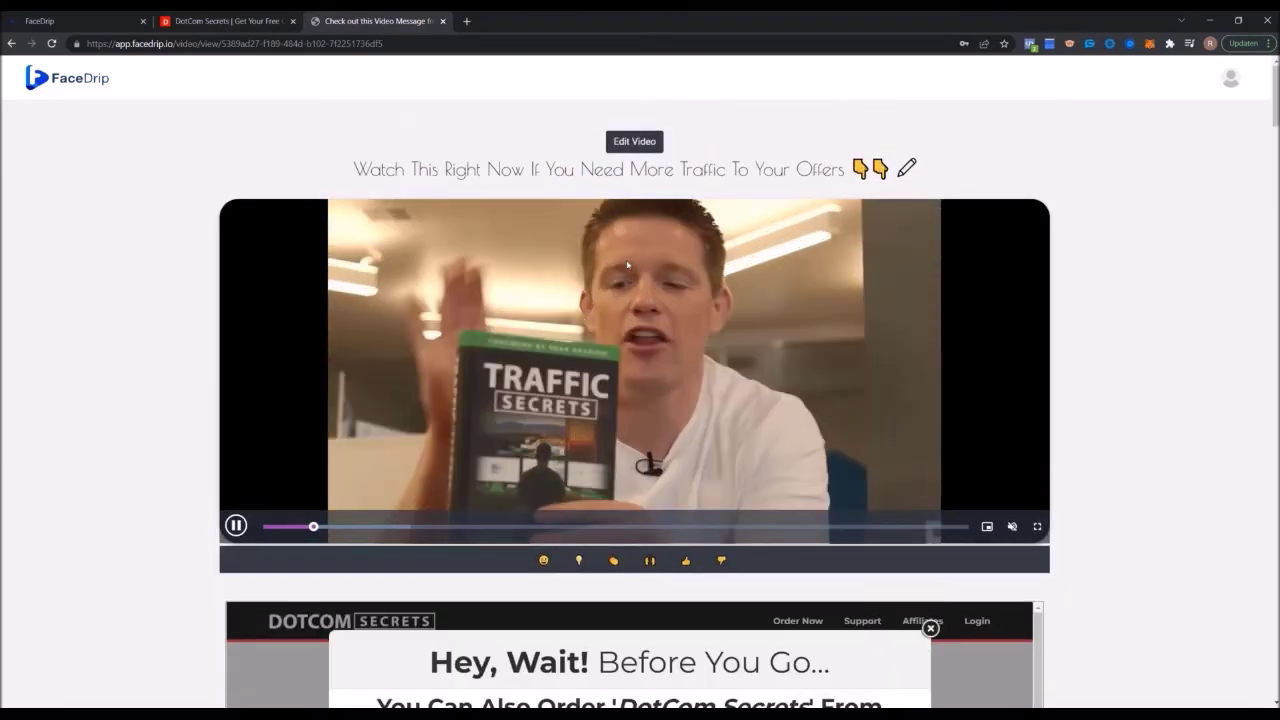
pyautogui.scroll(-5, 627, 264)
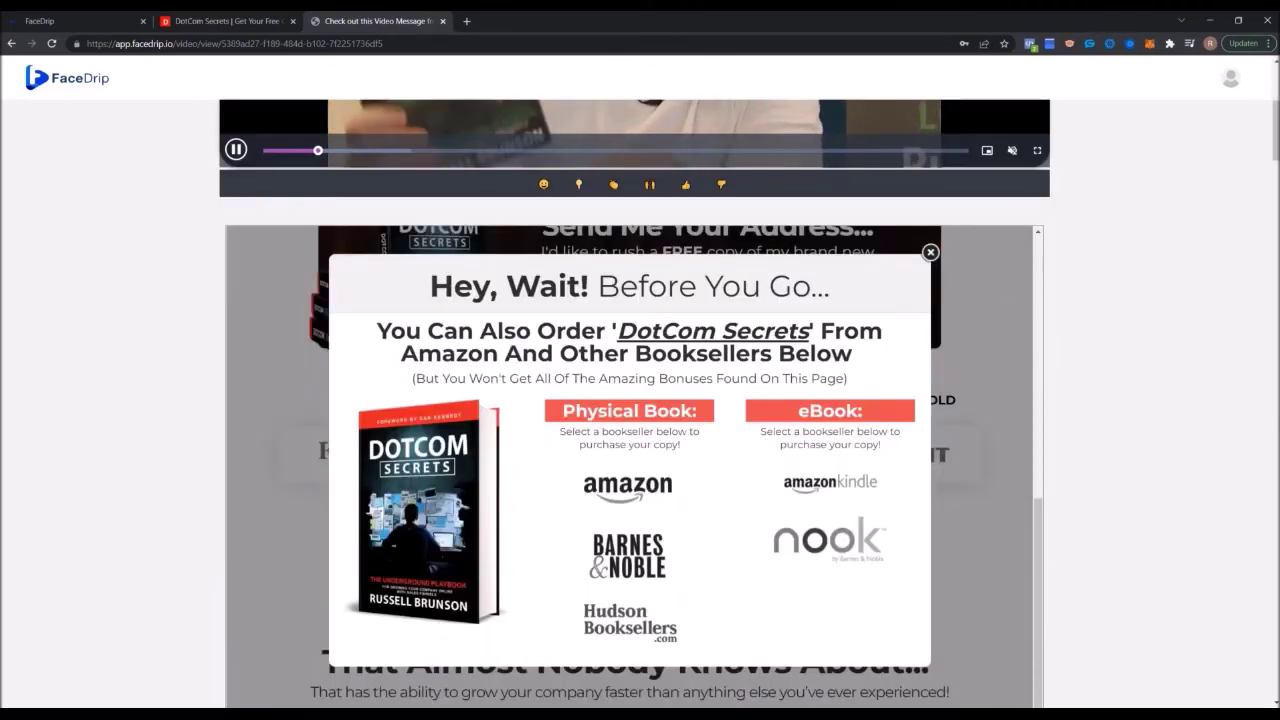
pyautogui.scroll(2, 630, 460)
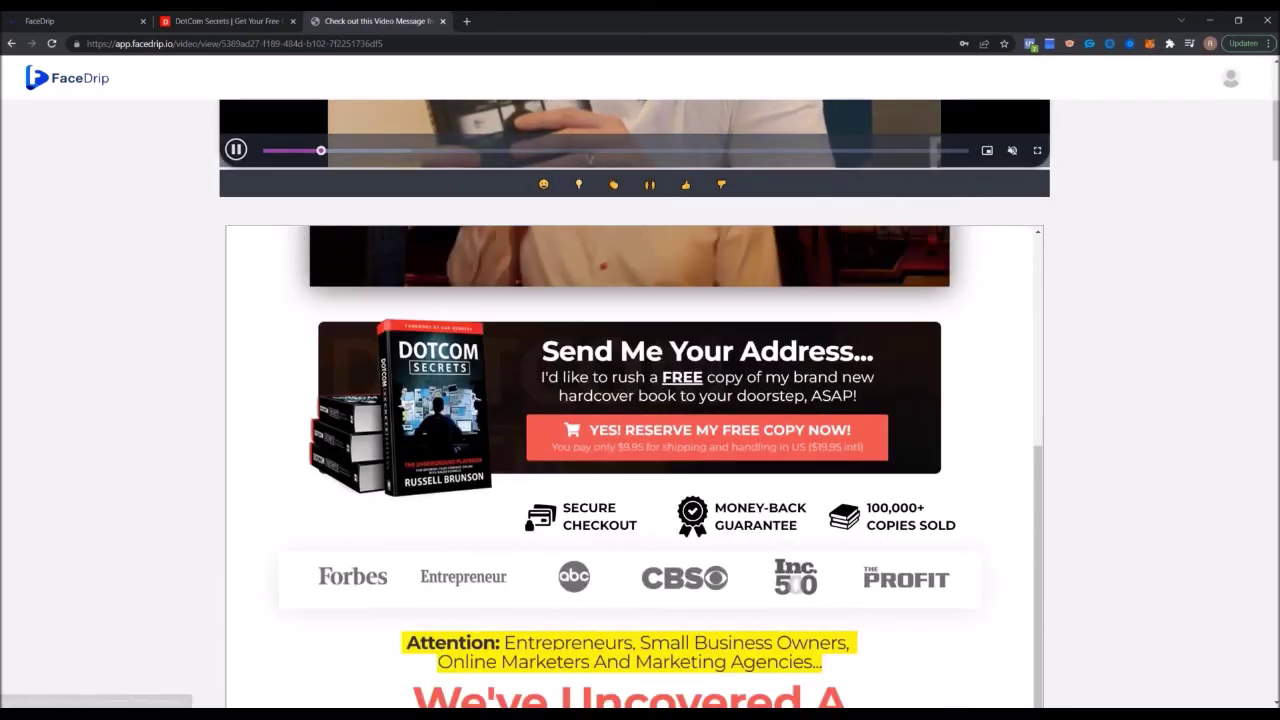
pyautogui.scroll(-15, 843, 410)
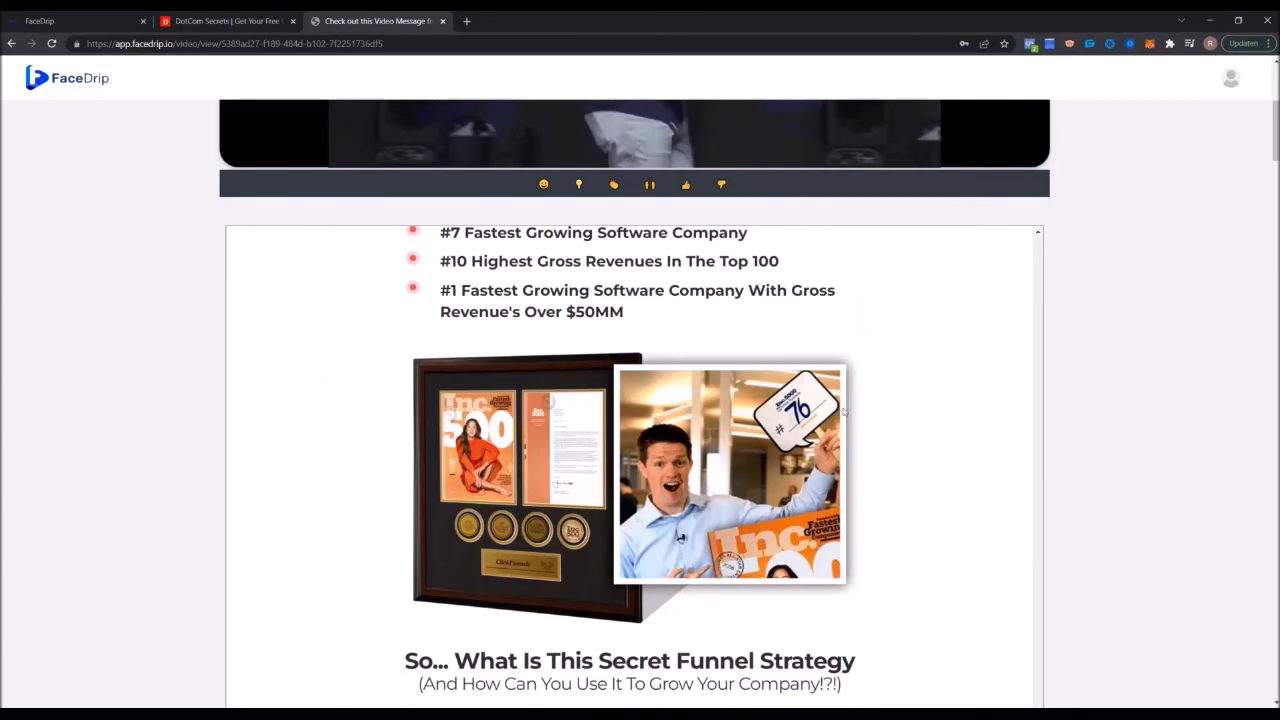
# - Read through the embedded sales page's list of secrets, from Section #1 to Section #4, and the free book offer
pyautogui.scroll(-15, 843, 410)
pyautogui.scroll(-9, 1093, 344)
pyautogui.scroll(-4, 1088, 310)
pyautogui.scroll(-12, 1105, 306)
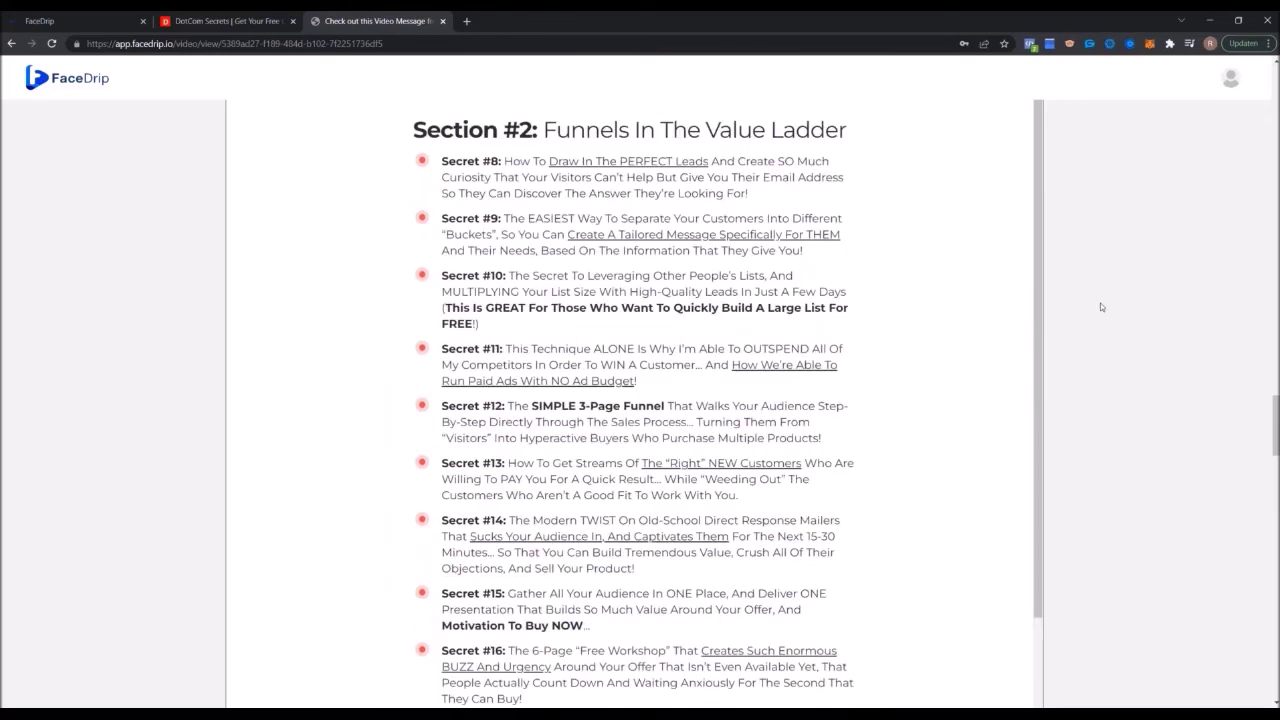
pyautogui.scroll(2, 1100, 306)
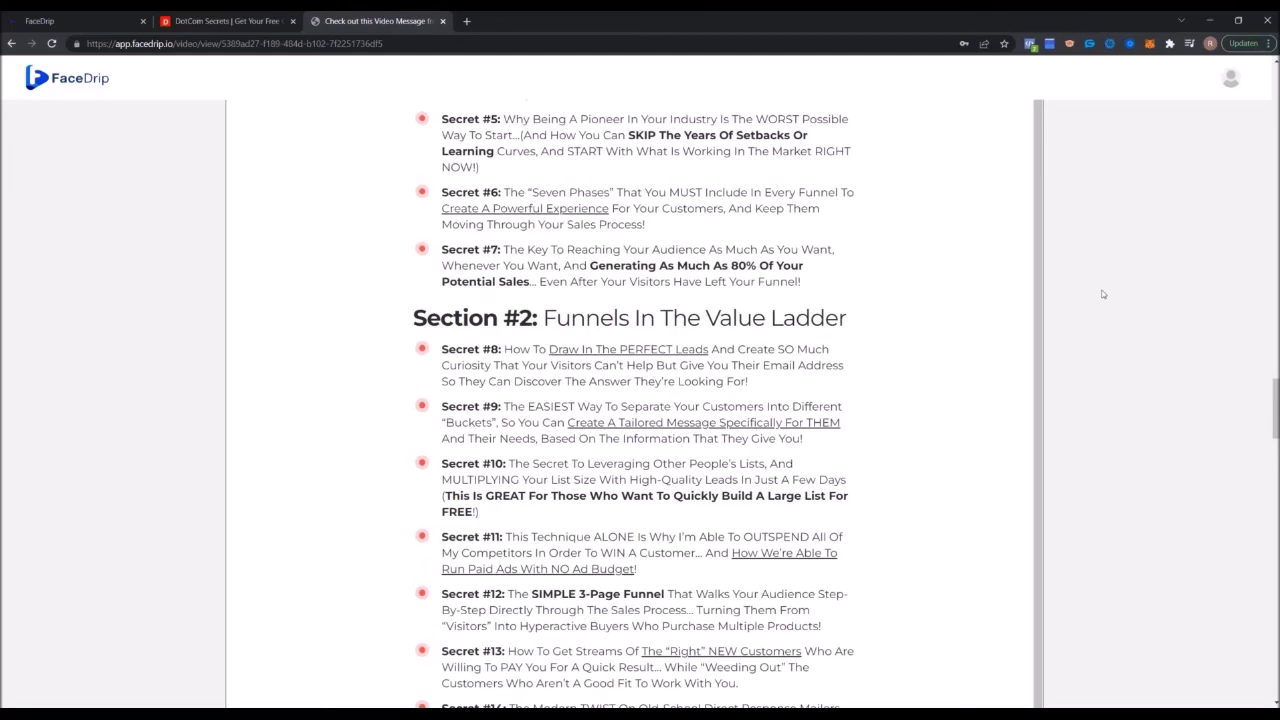
pyautogui.scroll(-8, 1103, 294)
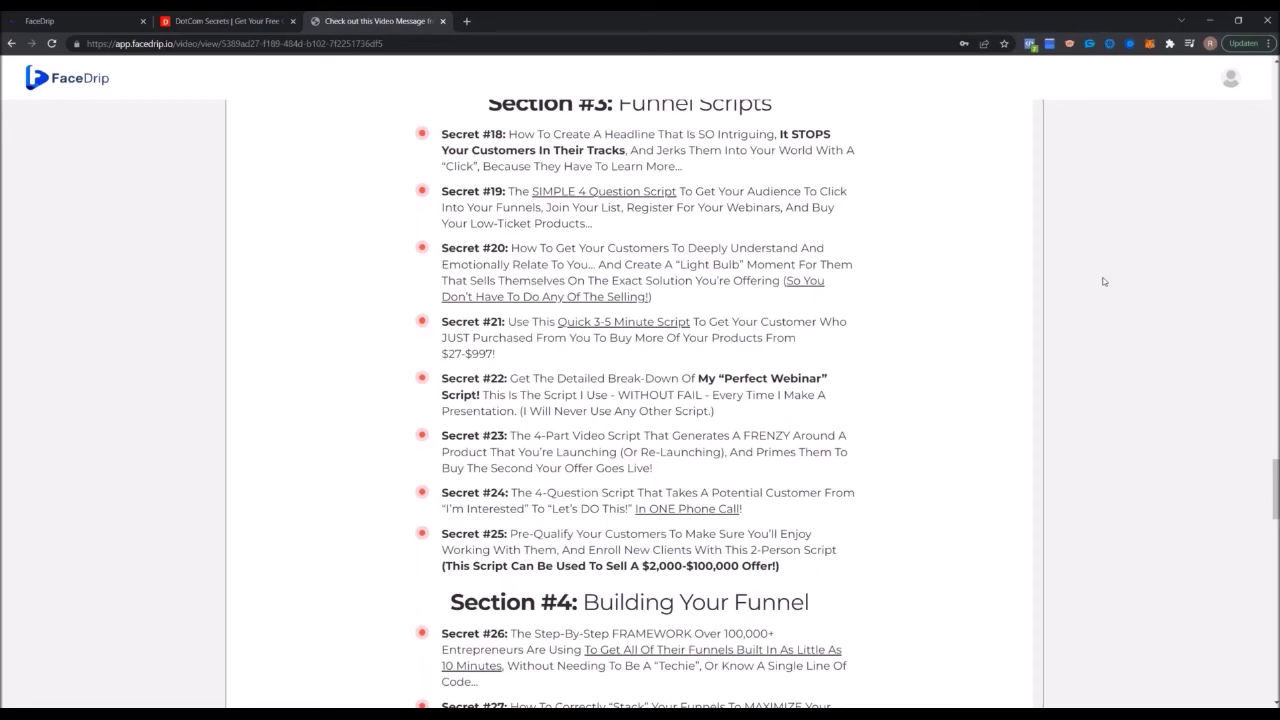
pyautogui.scroll(-4, 1109, 277)
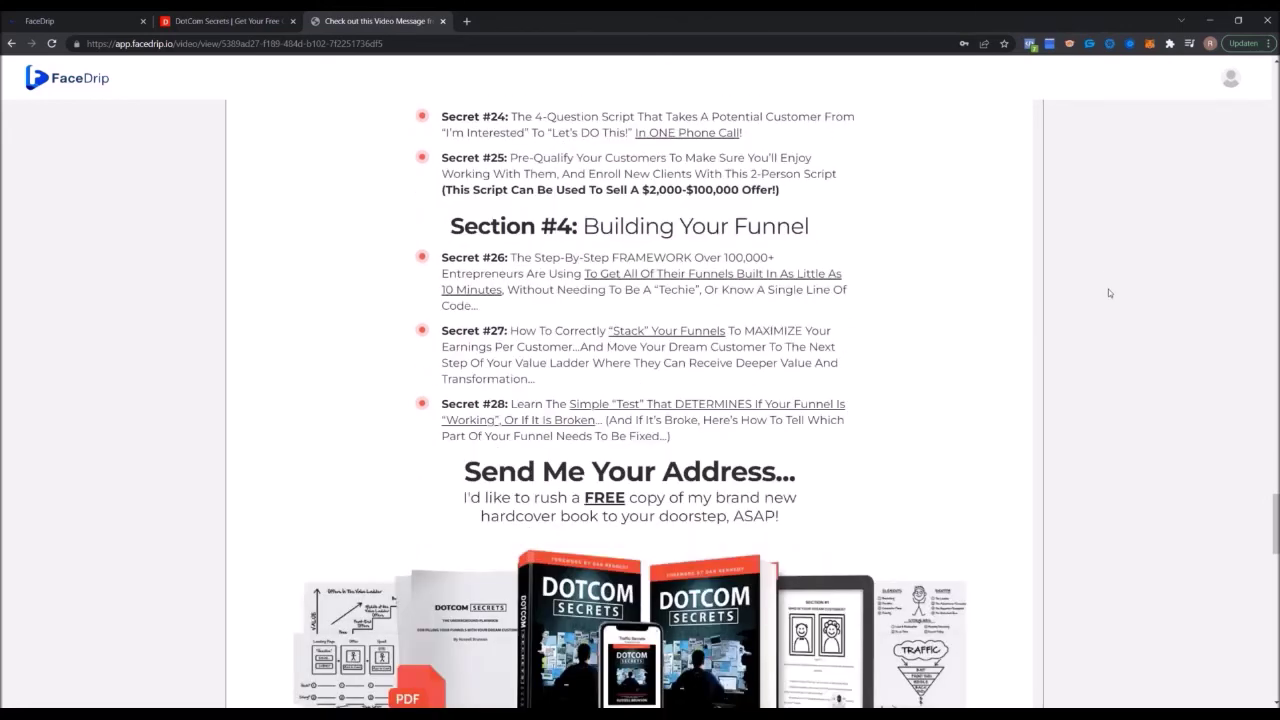
pyautogui.scroll(-1, 1108, 290)
pyautogui.scroll(4, 1108, 288)
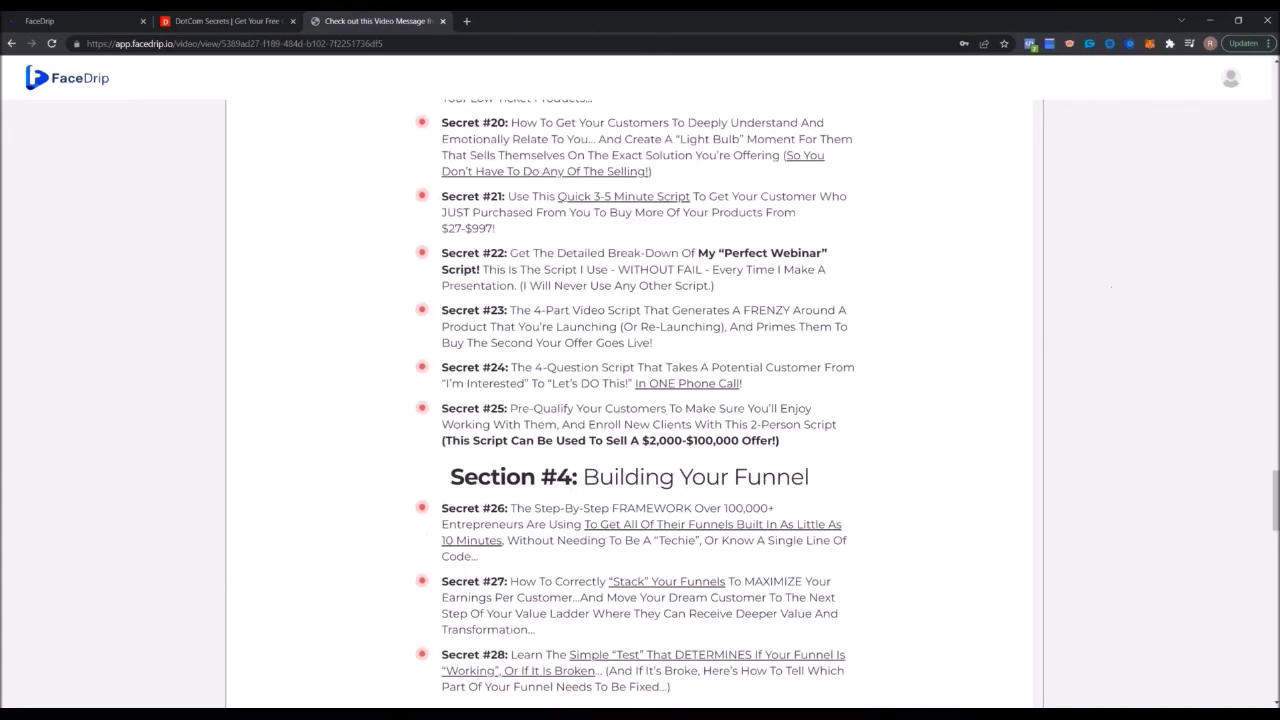
pyautogui.scroll(1, 1109, 287)
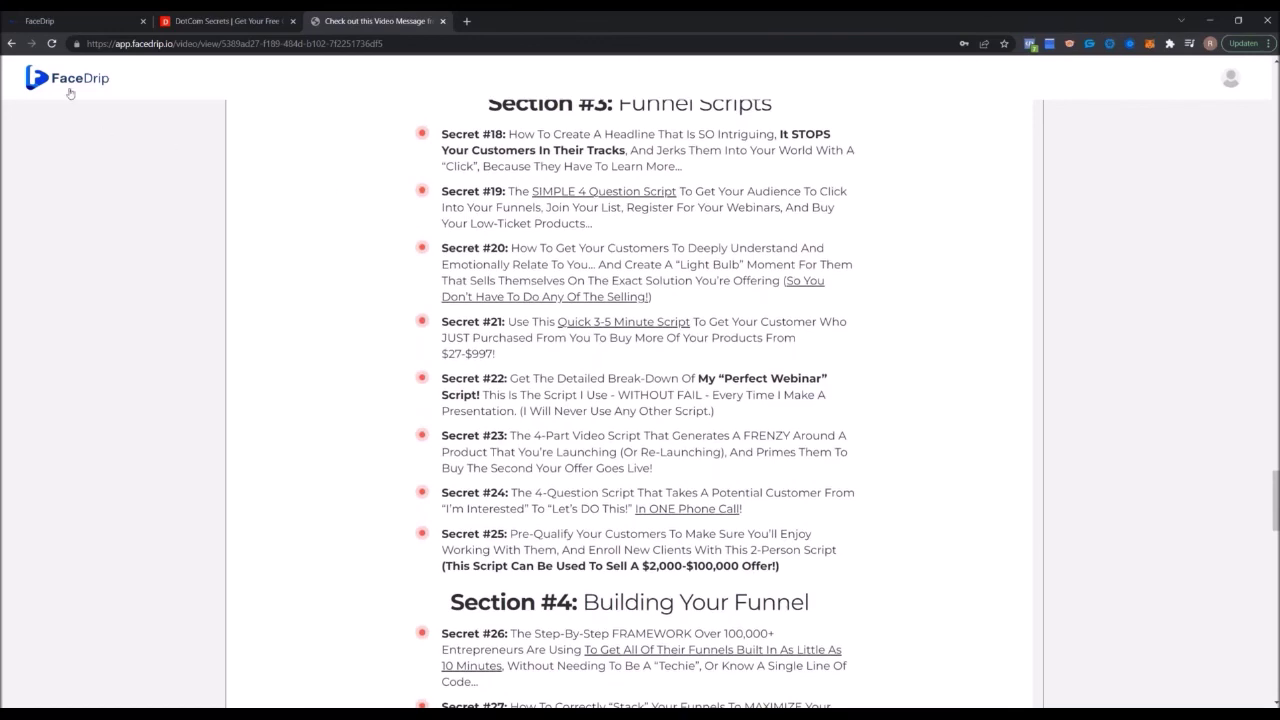
pyautogui.scroll(1, 1040, 262)
pyautogui.scroll(-2, 1100, 270)
pyautogui.scroll(3, 1169, 277)
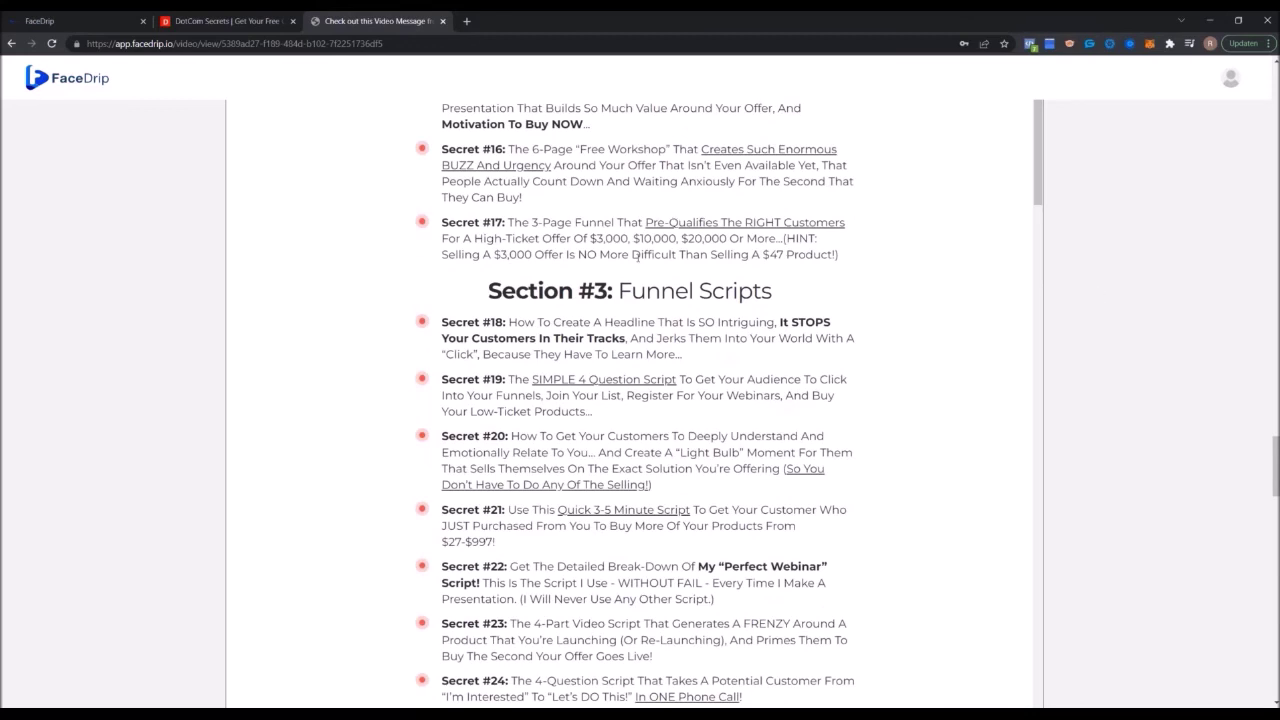
pyautogui.scroll(1, 636, 256)
pyautogui.scroll(-1, 472, 348)
pyautogui.moveTo(447, 322); pyautogui.dragTo(846, 704)
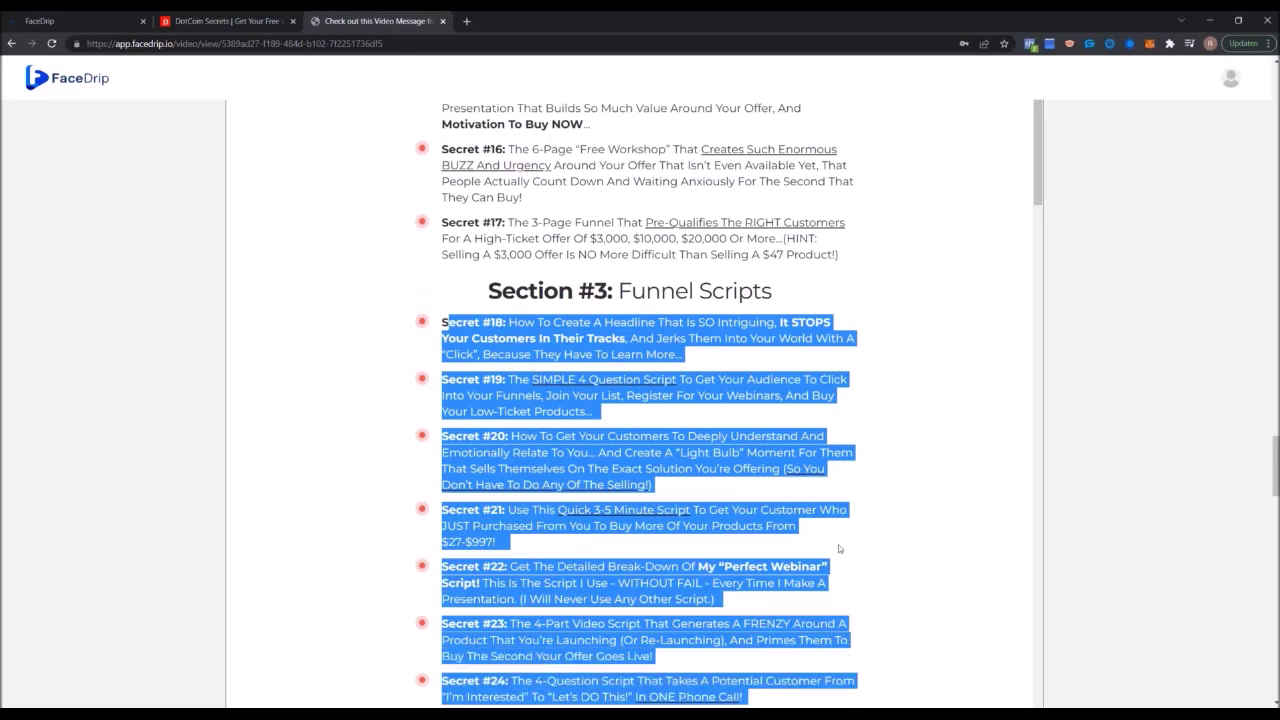
pyautogui.scroll(-2, 838, 548)
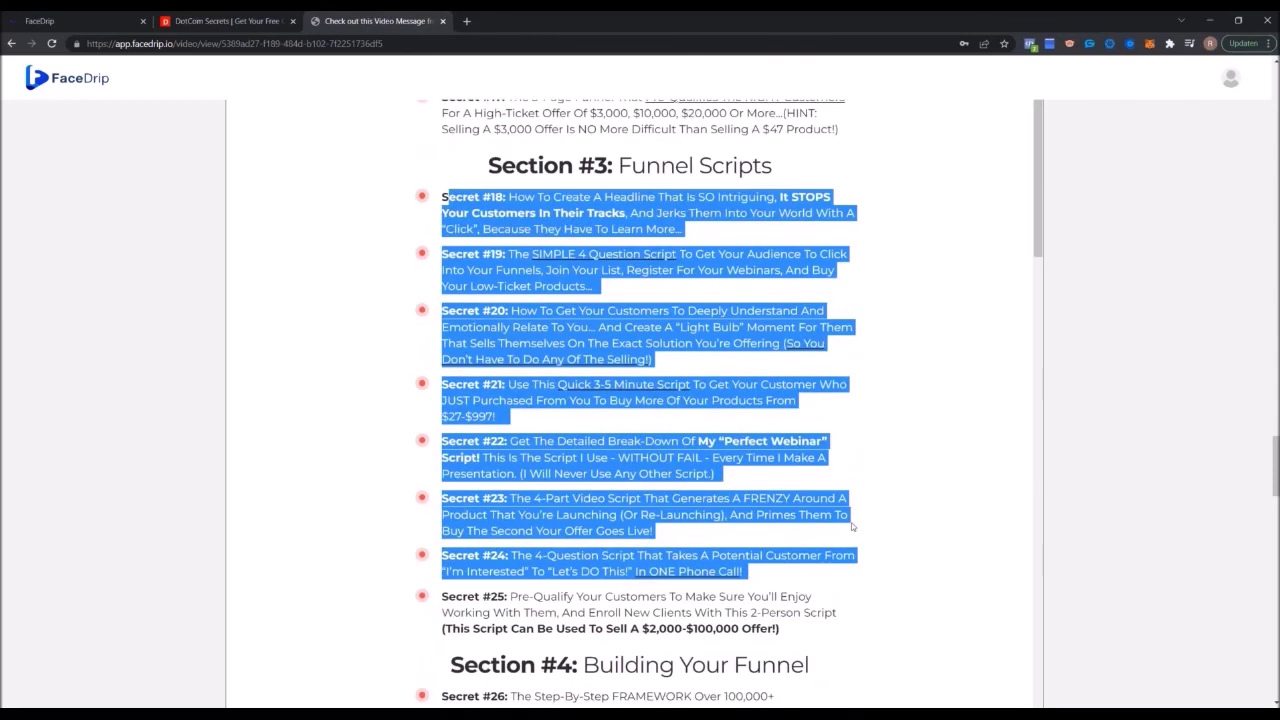
pyautogui.click(155, 73)
pyautogui.moveTo(114, 44); pyautogui.dragTo(302, 60)
pyautogui.click(513, 283)
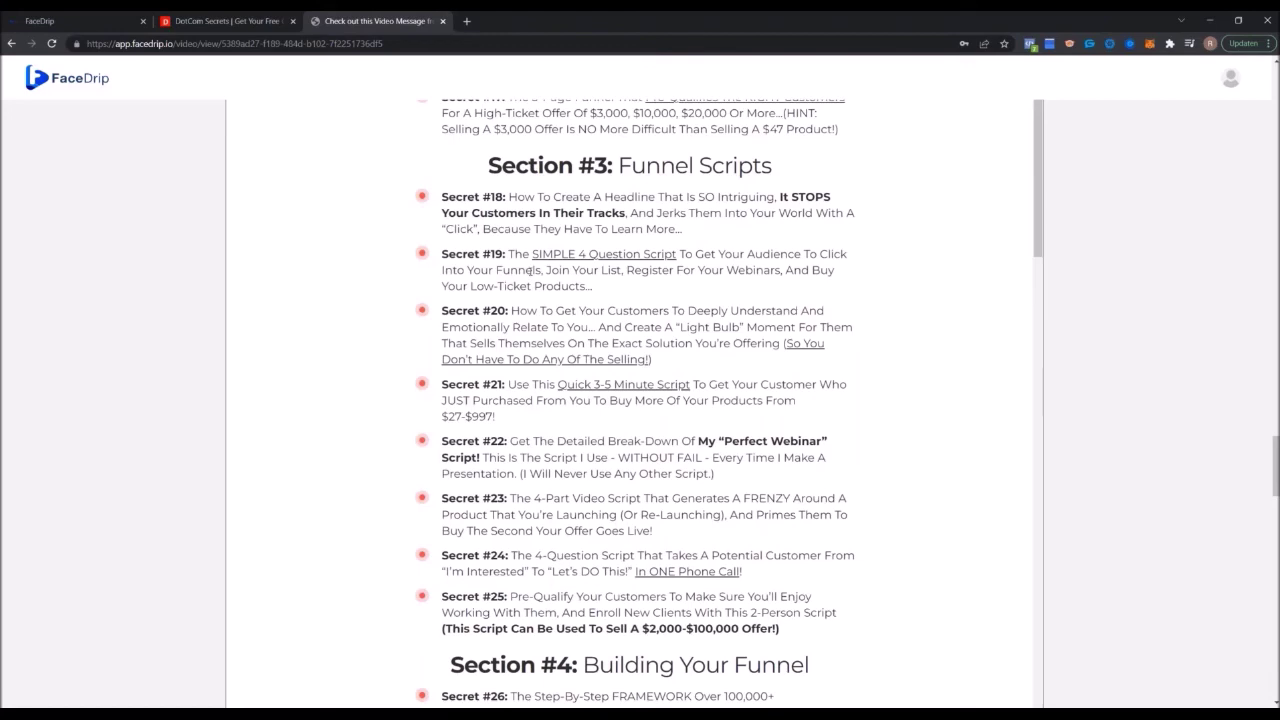
# - Return to the video player on the published page and react to the video with the clapping hands emoji
pyautogui.scroll(12, 530, 270)
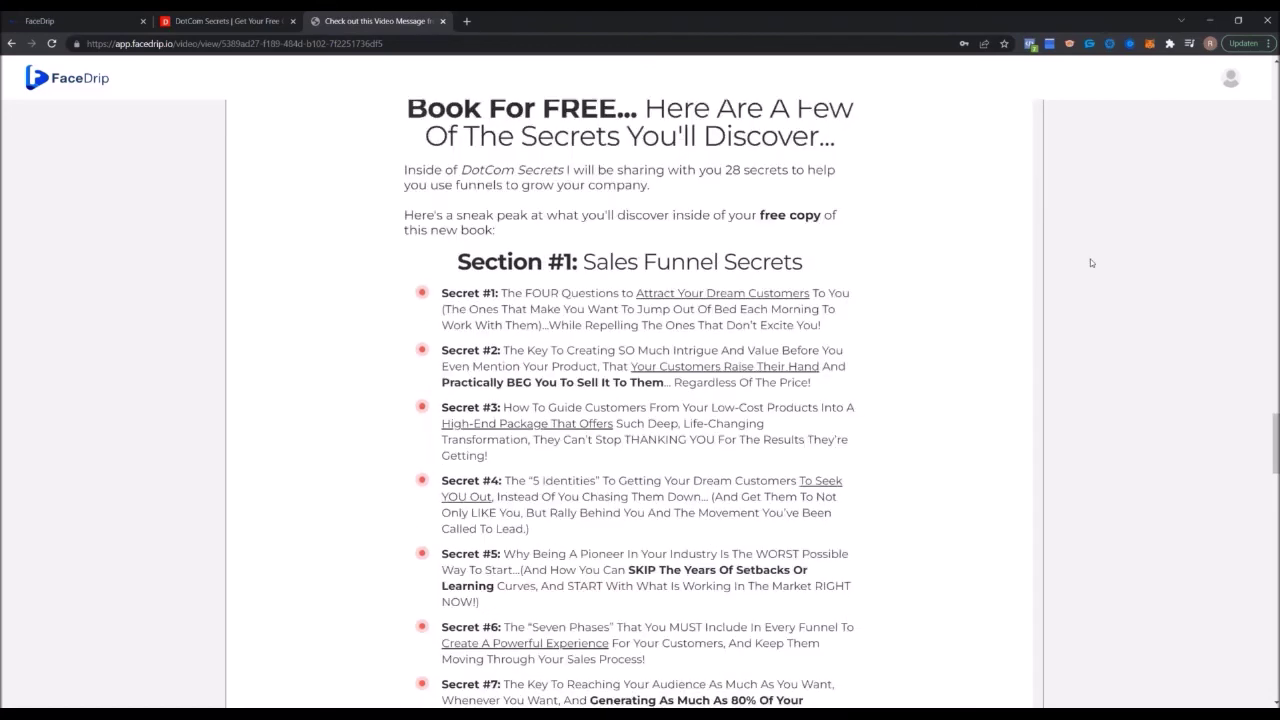
pyautogui.scroll(4, 1095, 275)
pyautogui.scroll(20, 1103, 293)
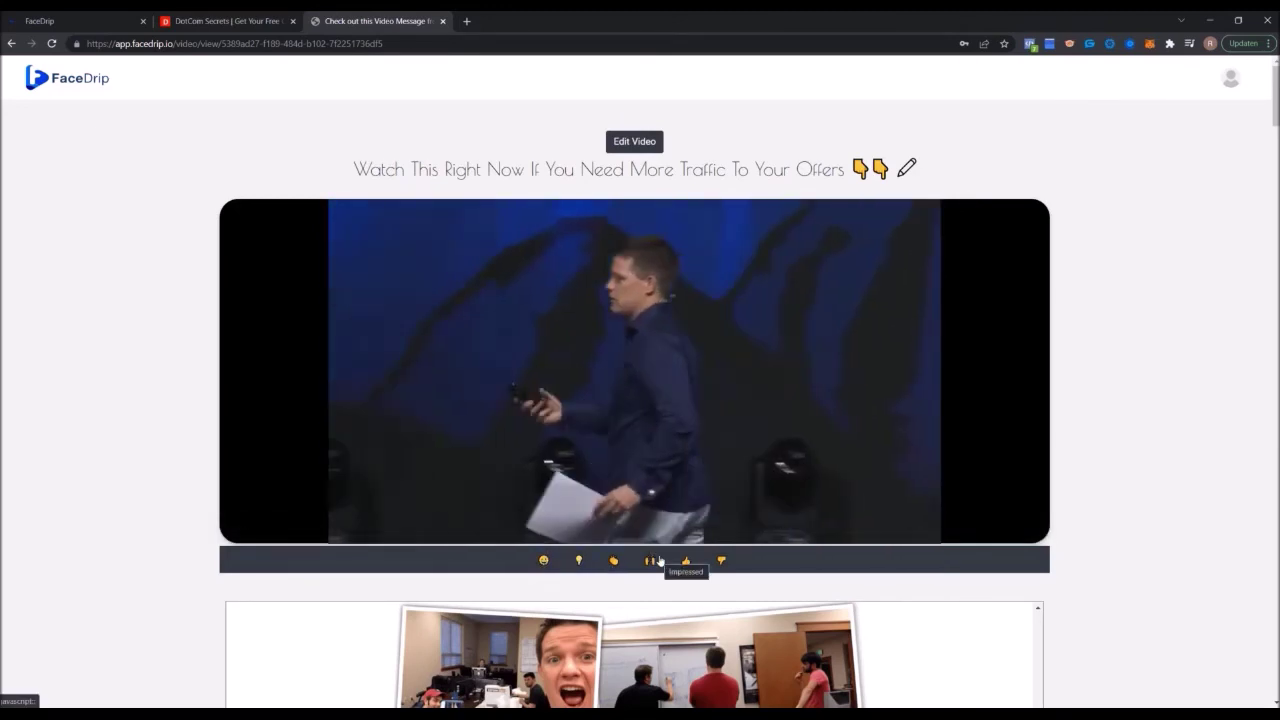
pyautogui.click(613, 560)
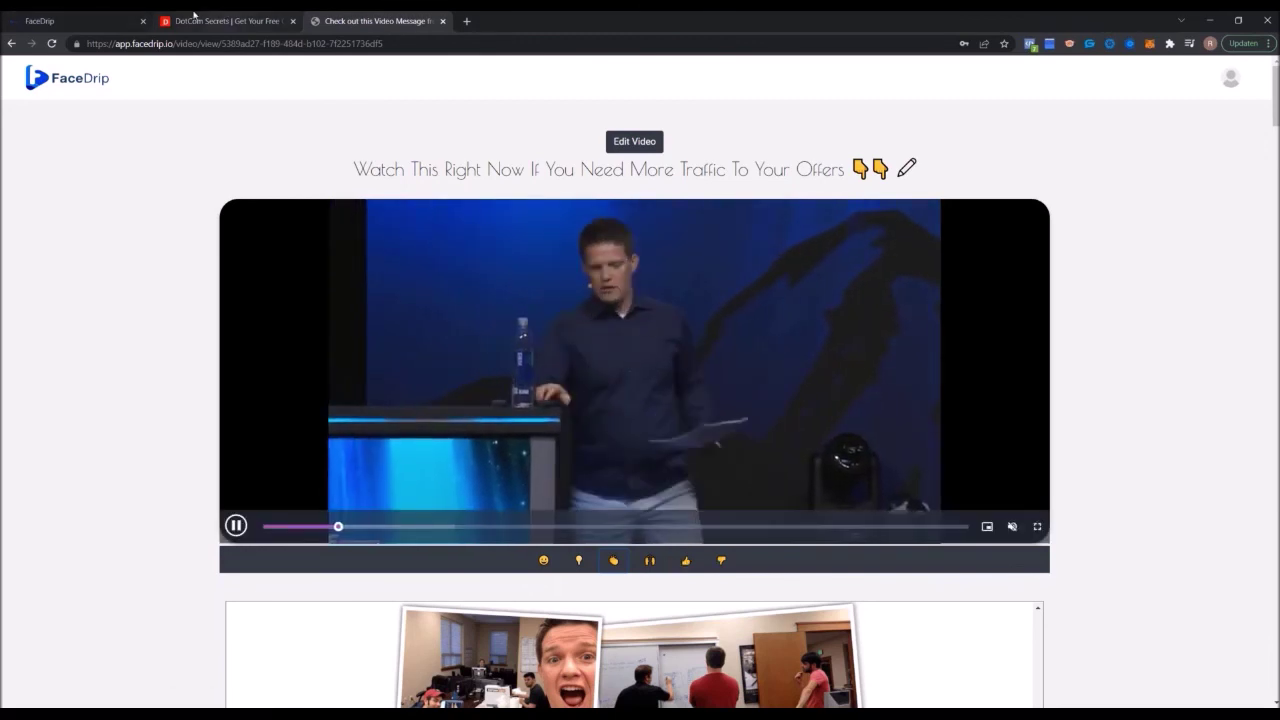
# - Switch back to the video's details page in FaceDrip and expand the Campaign options
pyautogui.click(118, 16)
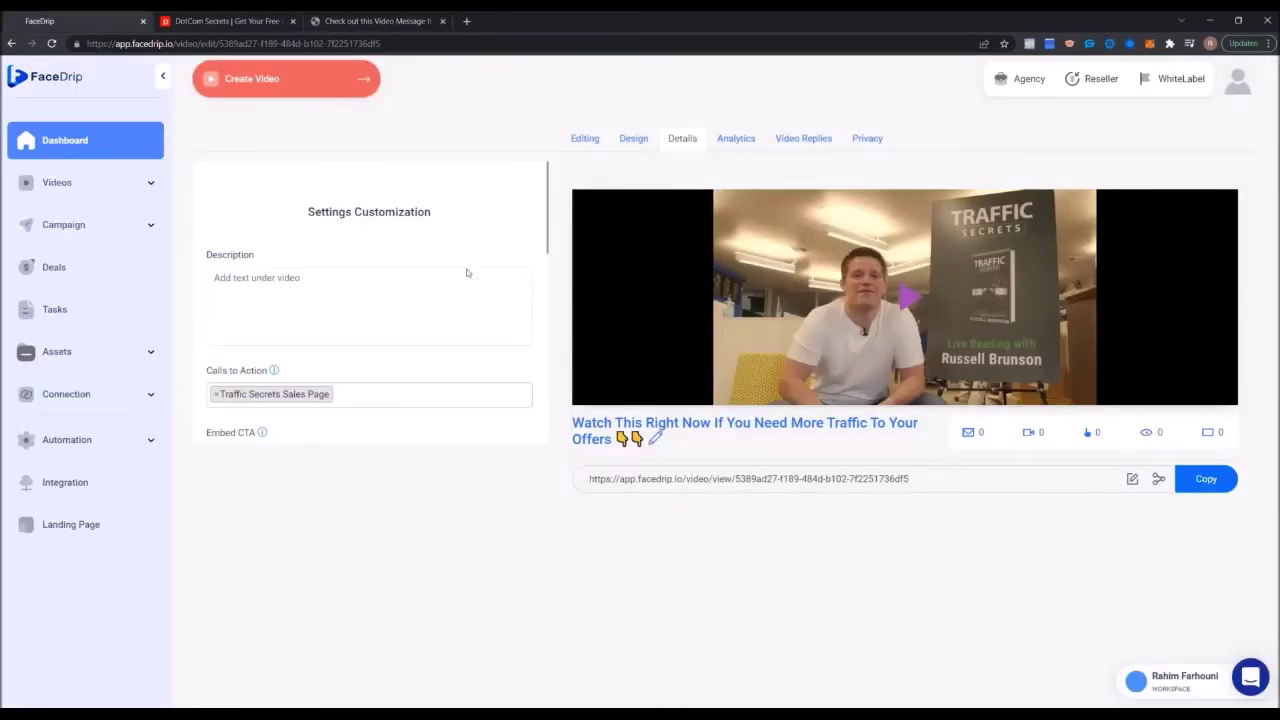
pyautogui.click(132, 226)
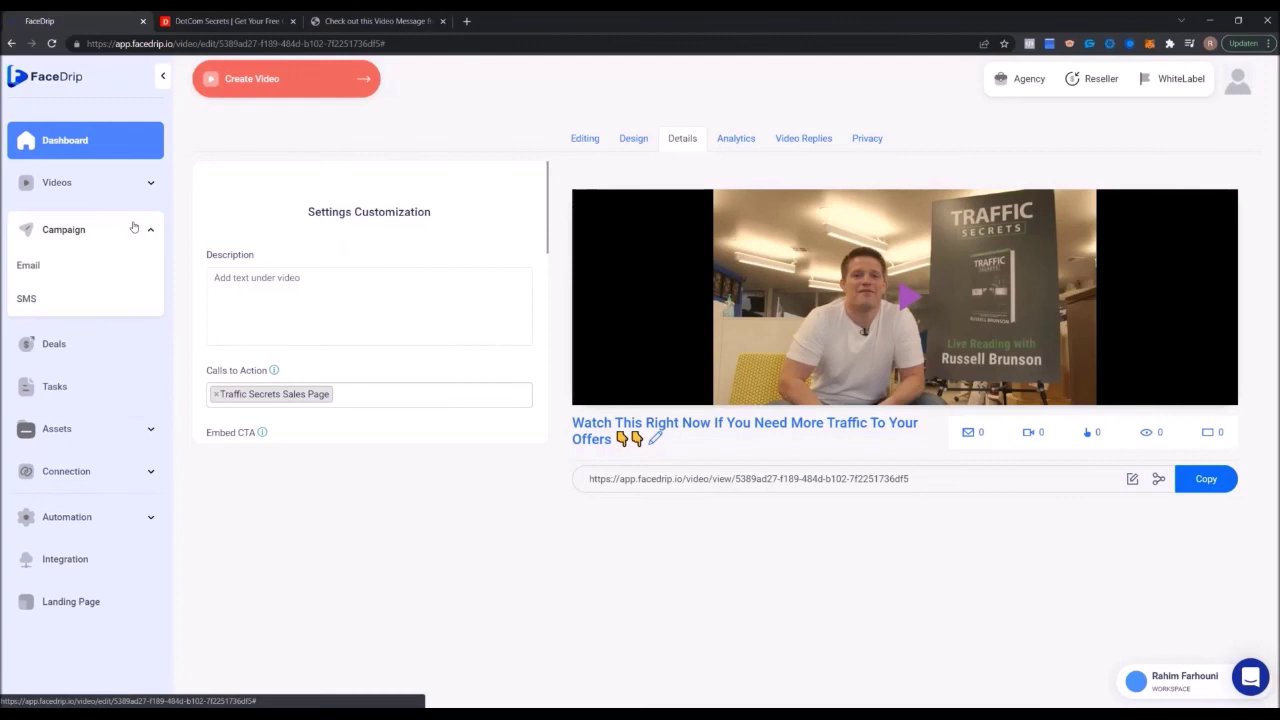